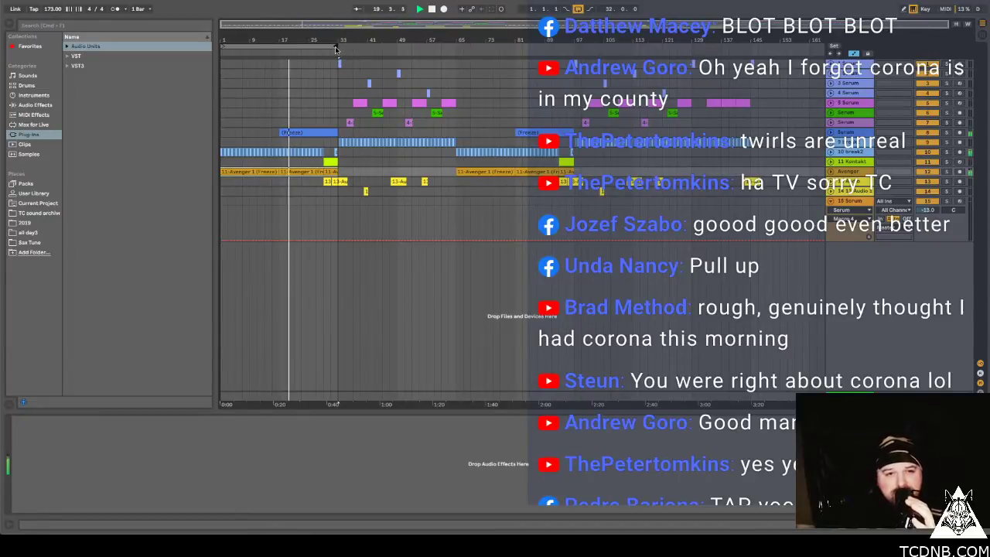
Select bars 1–149, then jump back to the song start via the first Avenger freeze clip.
left_click_drag(335, 47, 763, 106)
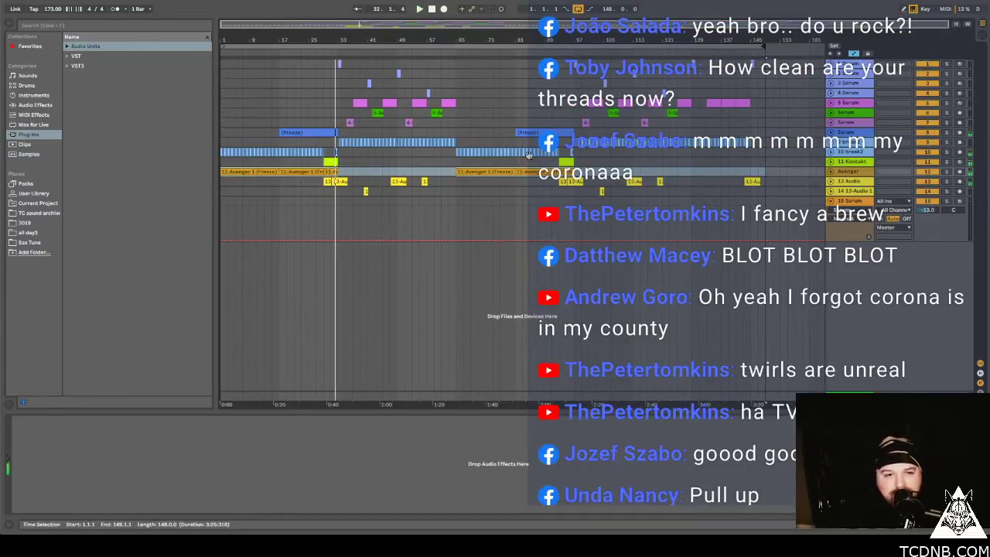
left_click(249, 170)
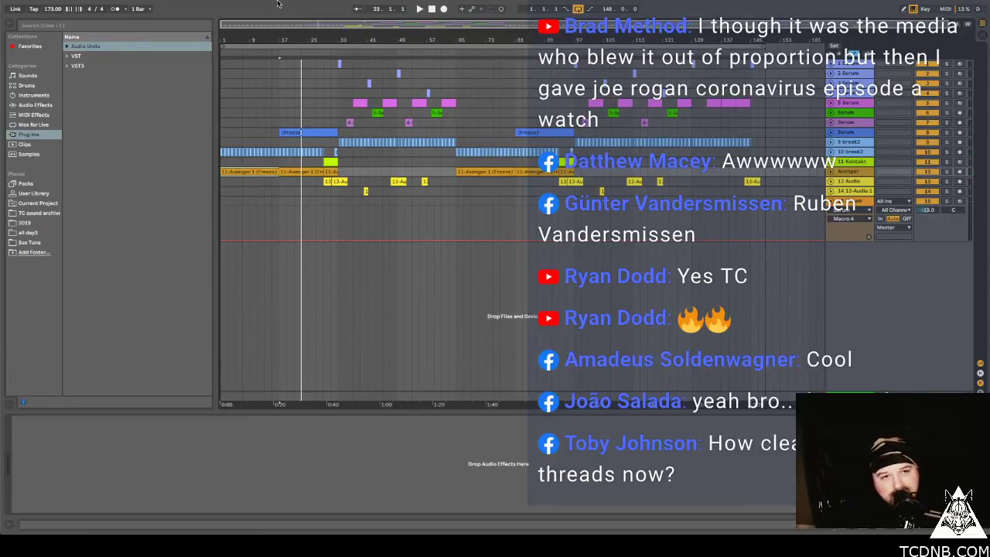
Play the drum and bass arrangement from the song start through to around bar 138.
key("space")
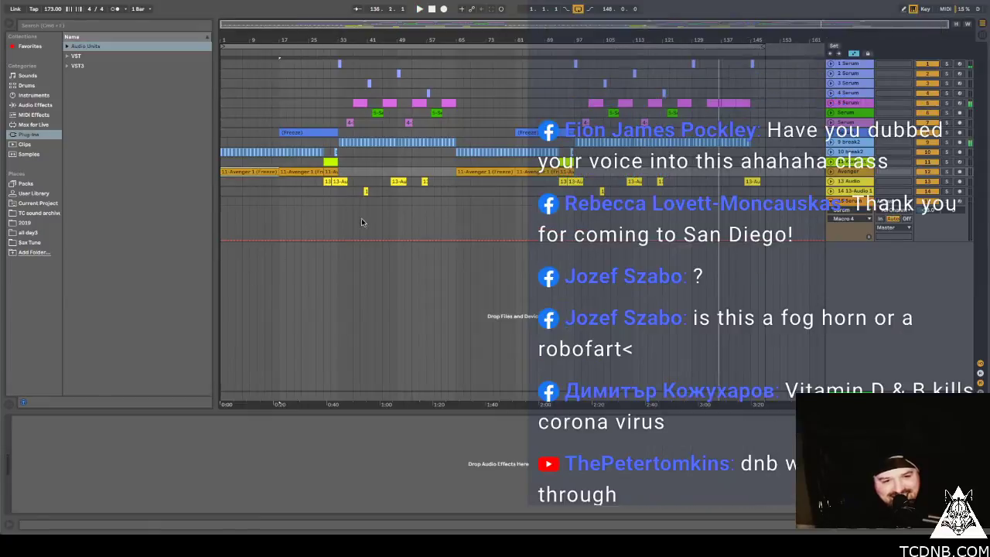
Show the 13-Audio 1 clip's EQ Eight and Convolution Reverb chain and play from bar 29.
left_click(328, 180)
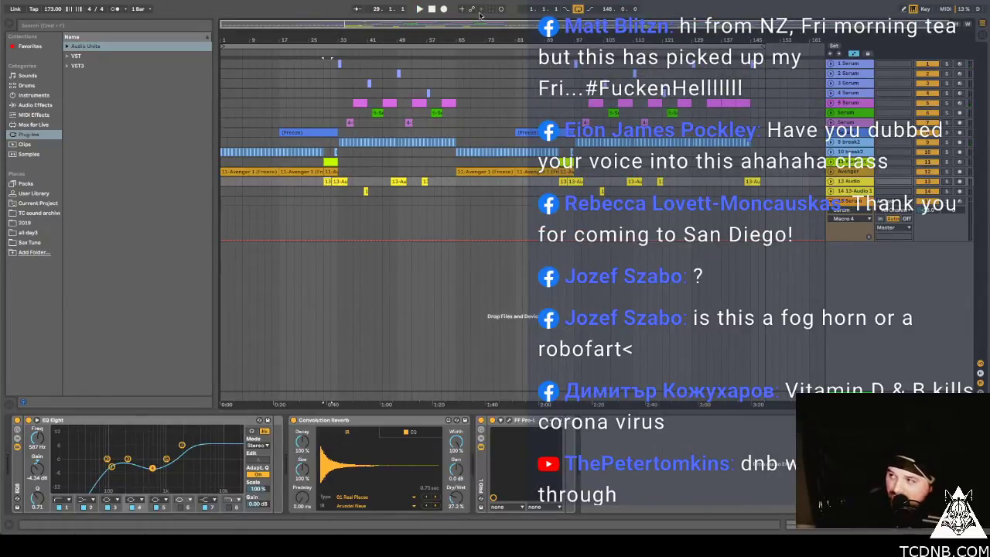
key("space")
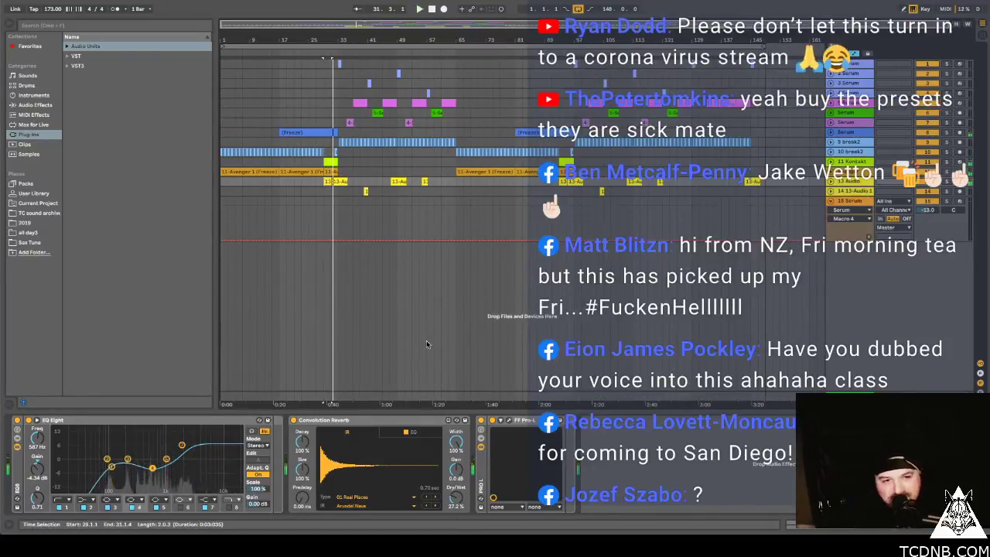
key("space")
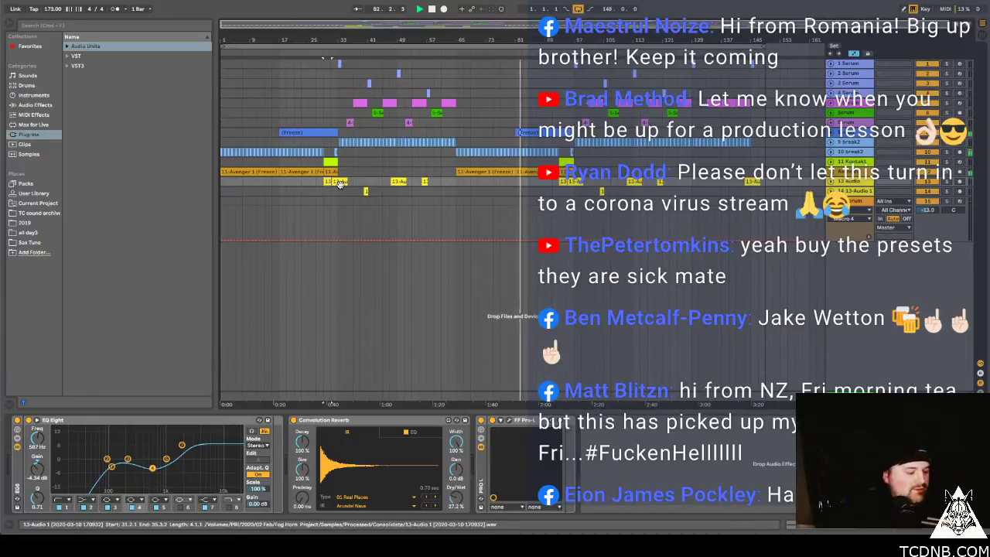
Deselect the 13-Audio clip and let the set play on to around bar 141.
left_click(348, 276)
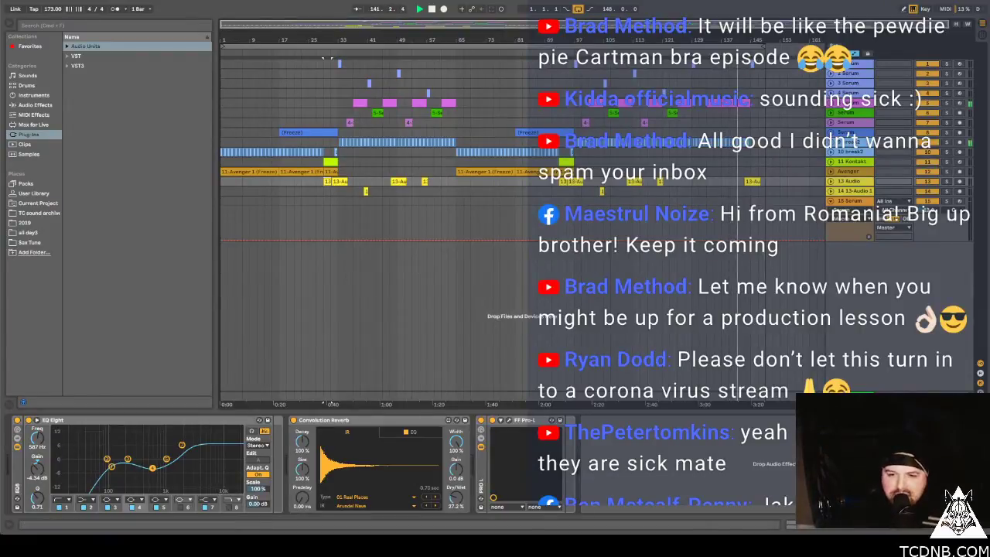
Load the second liquid drum and bass set from the File menu's open options.
left_click(55, 0)
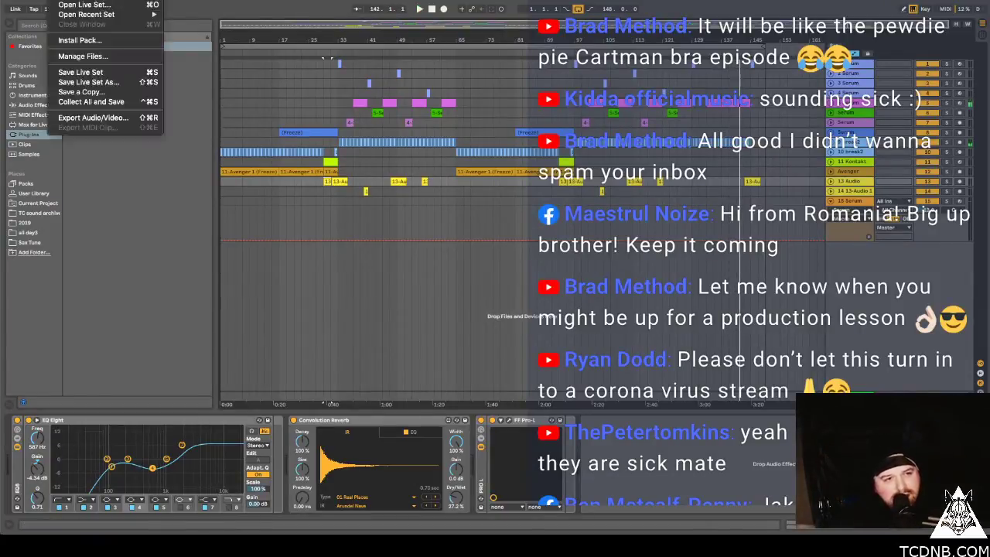
mouse_move(82, 0)
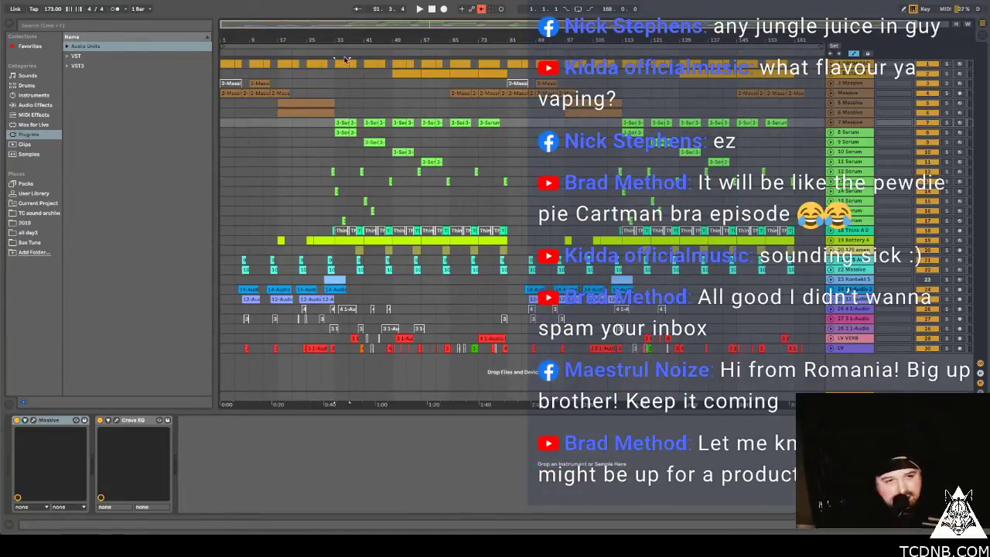
Show the first track's Drum Rack, start the liquid set playing, and hide the browser.
left_click(232, 64)
key("space")
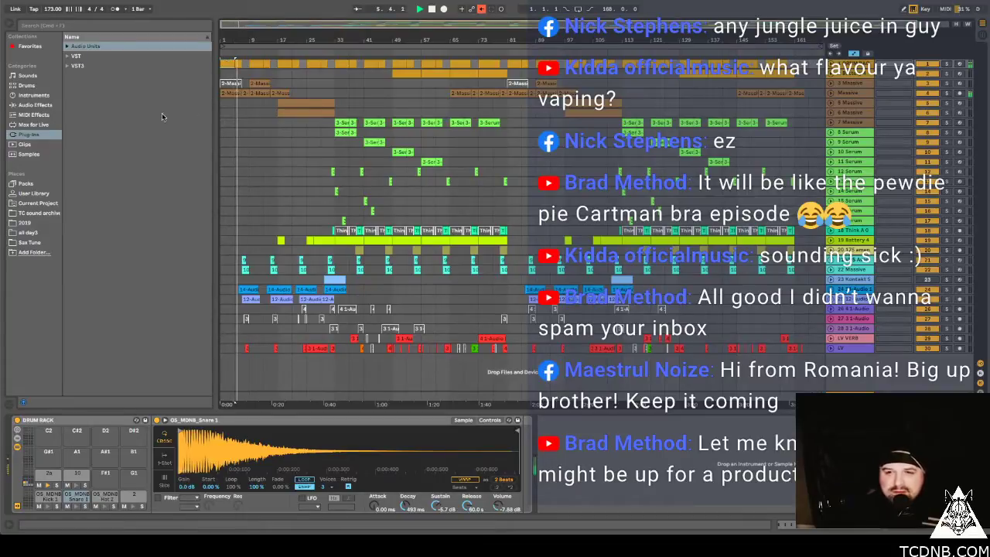
left_click(11, 26)
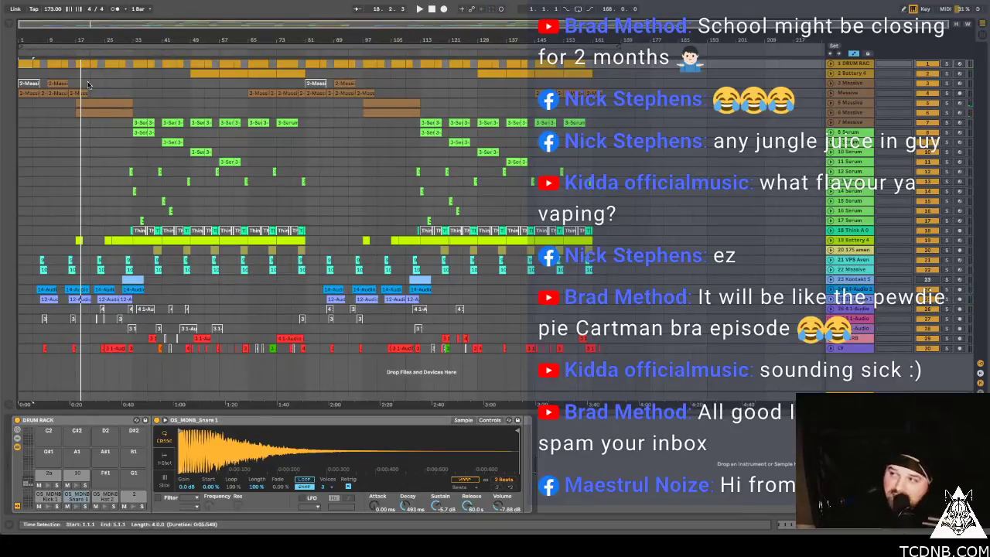
Resume the liquid set's playback and let it run to around bar 132.
key("space")
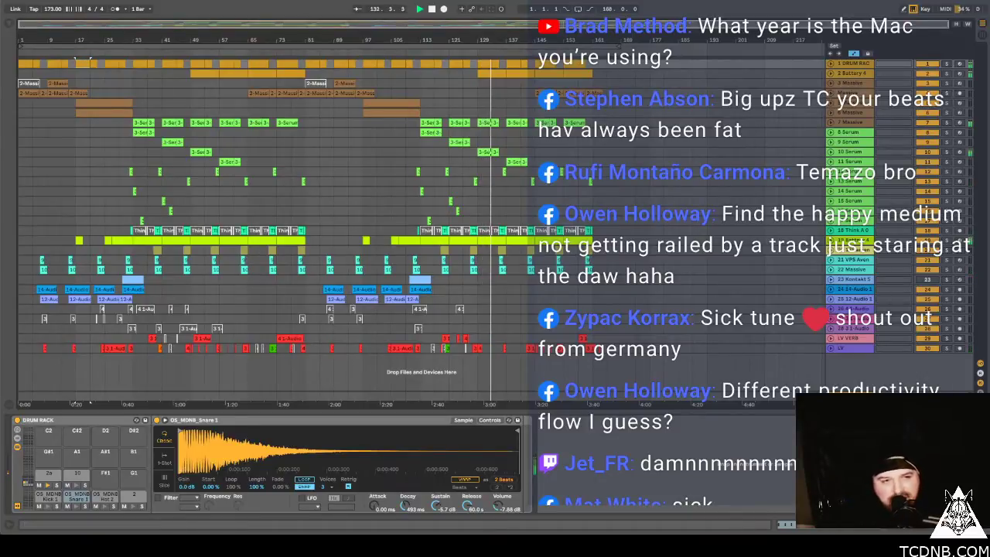
left_click(8, 0)
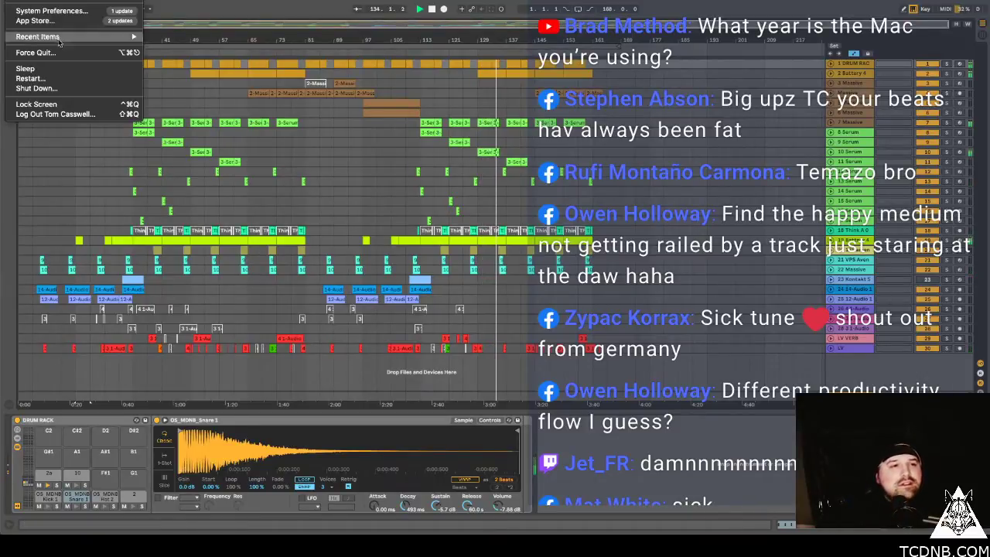
left_click(224, 2)
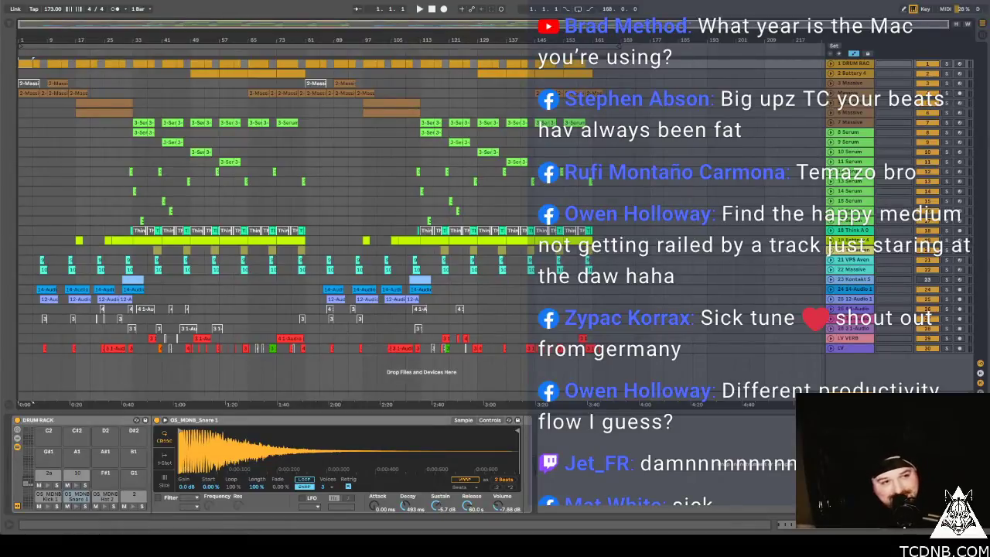
left_click(21, 4)
left_click(17, 3)
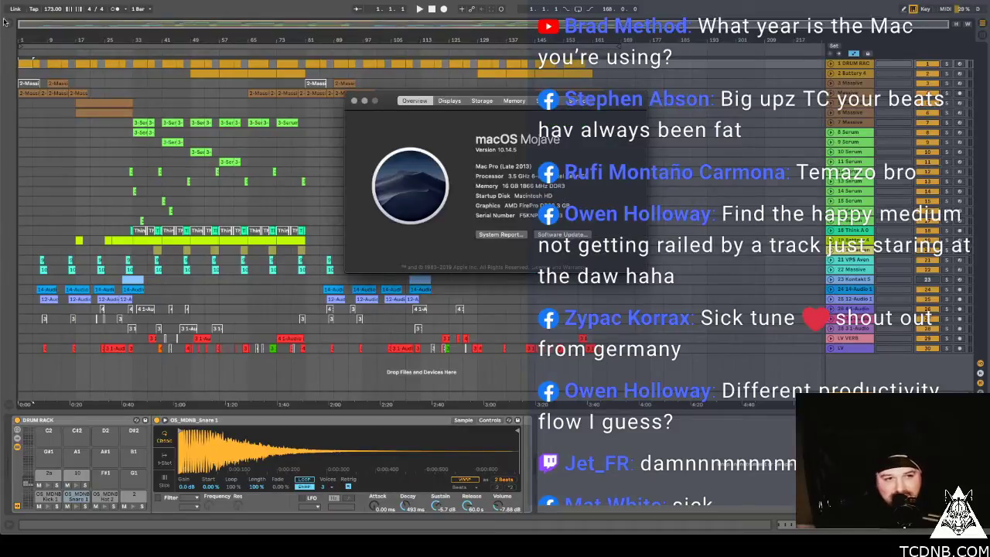
left_click(81, 43)
Start playback from the chosen timeline point and show About This Mac over Live.
left_click(84, 44)
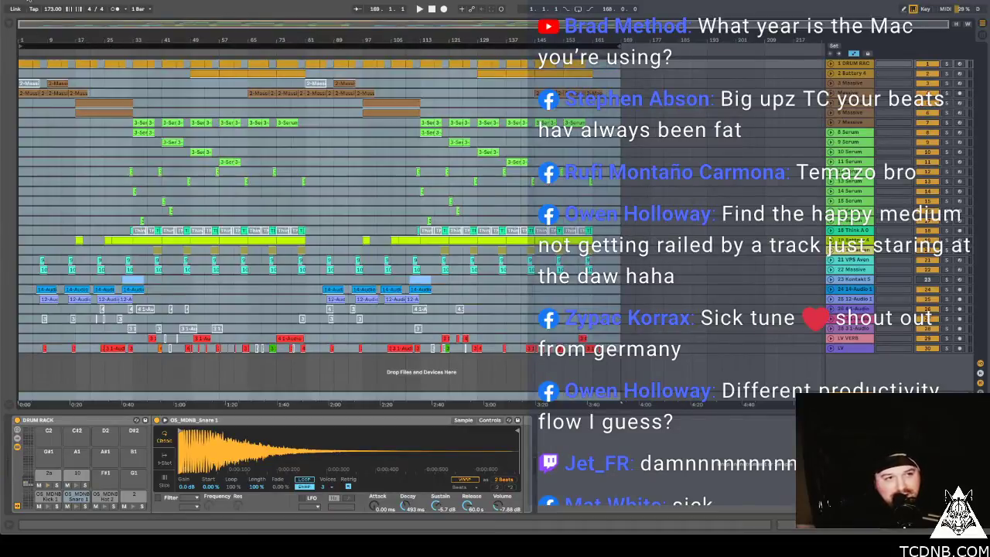
left_click(9, 1)
left_click(38, 6)
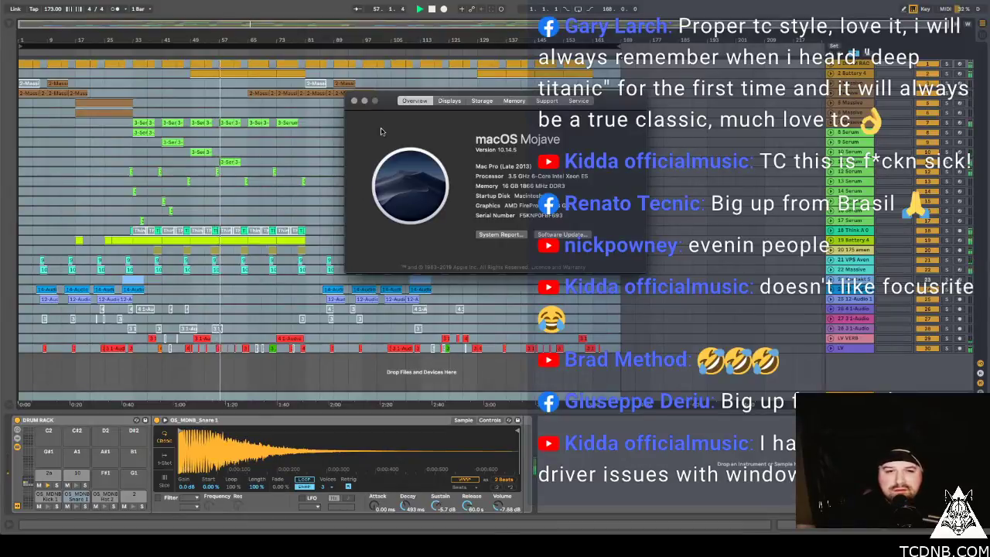
Close the About This Mac window to reveal the liquid set's arrangement.
left_click(355, 102)
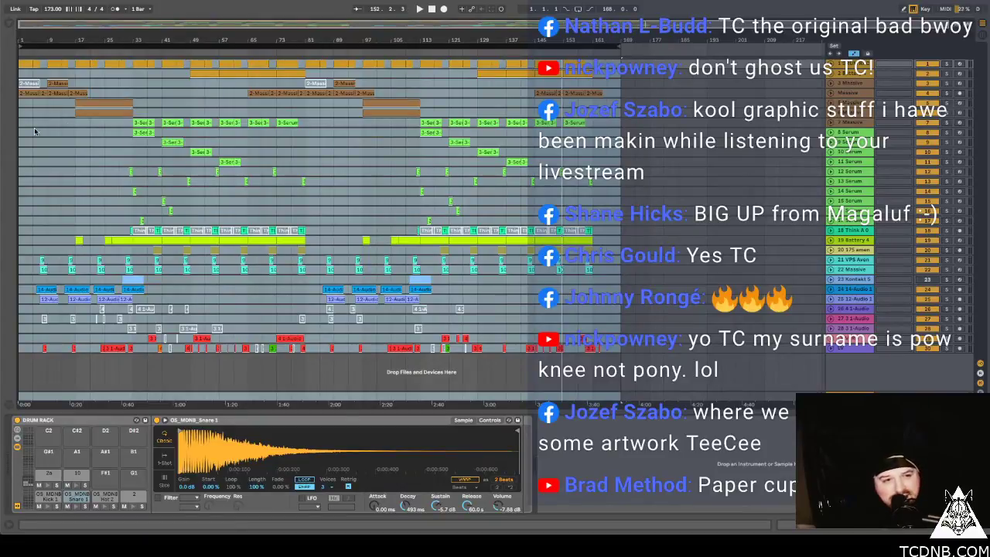
Select the track 4 Massive clip at bar 17 and play from there, restarting once.
left_click(113, 103)
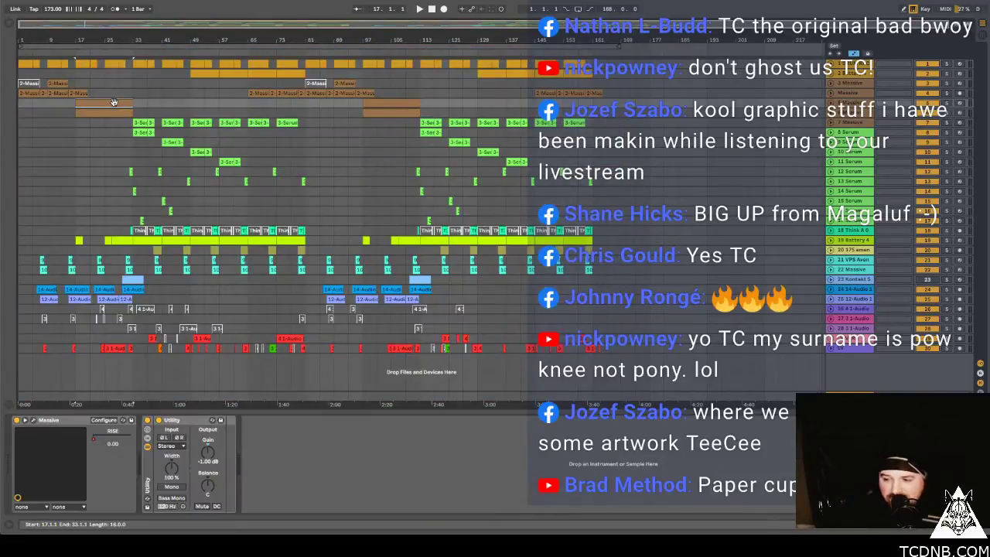
key("space")
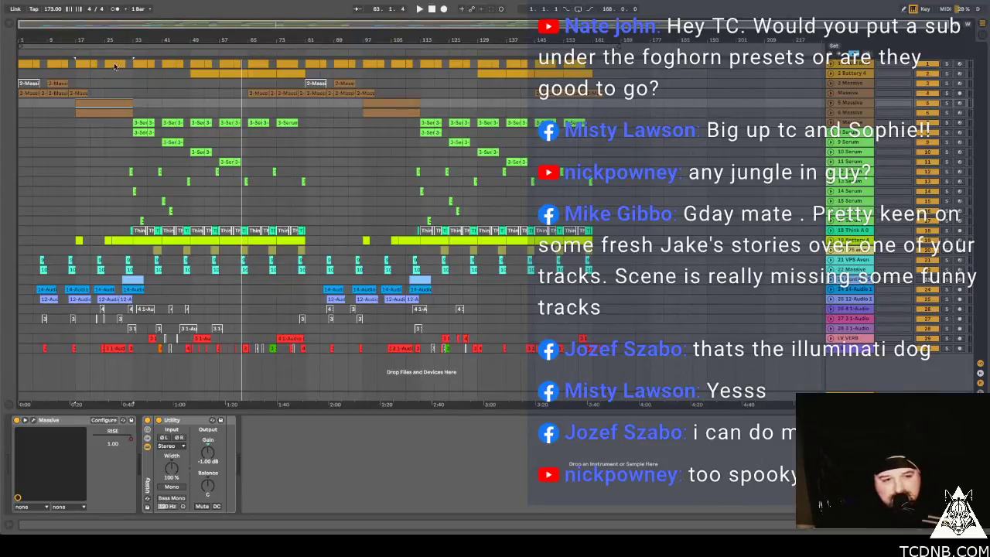
key("space")
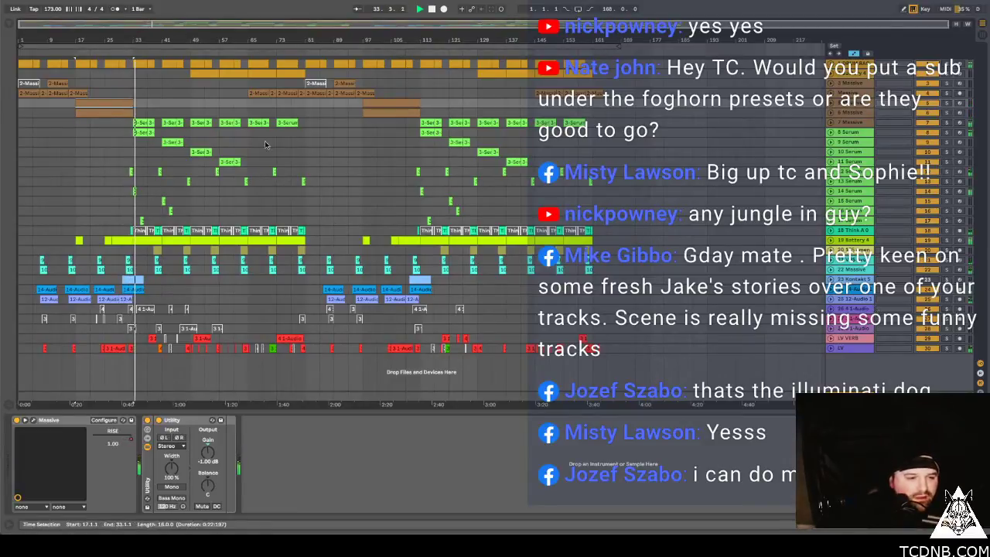
Select the one-bar clip at bar 35 on 17 Serum and start playback.
left_click(142, 221)
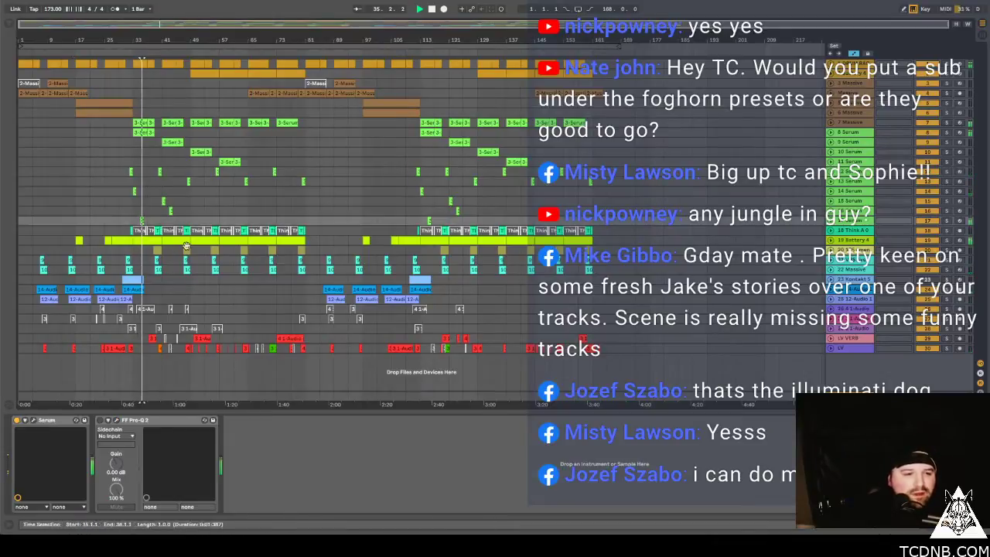
left_click(830, 222)
left_click(831, 222)
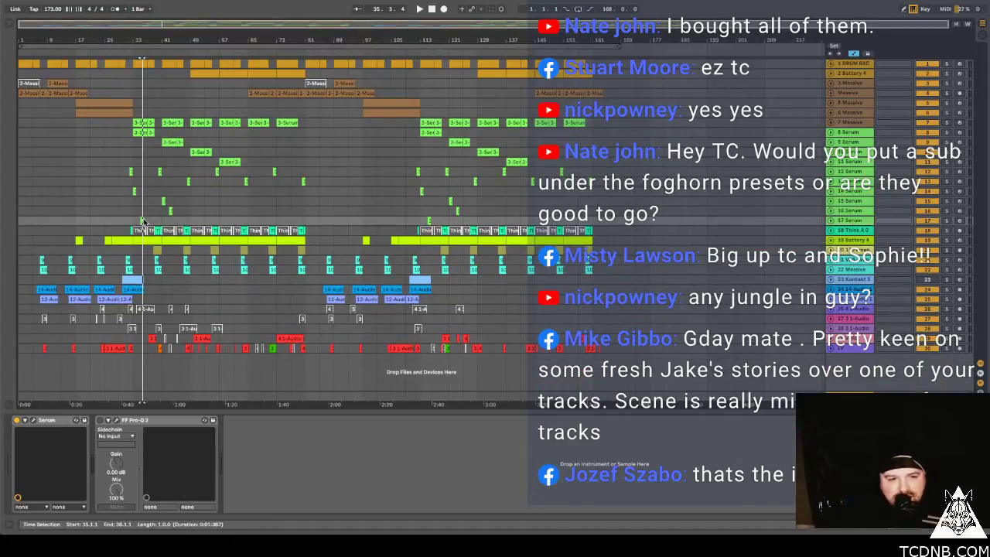
key("space")
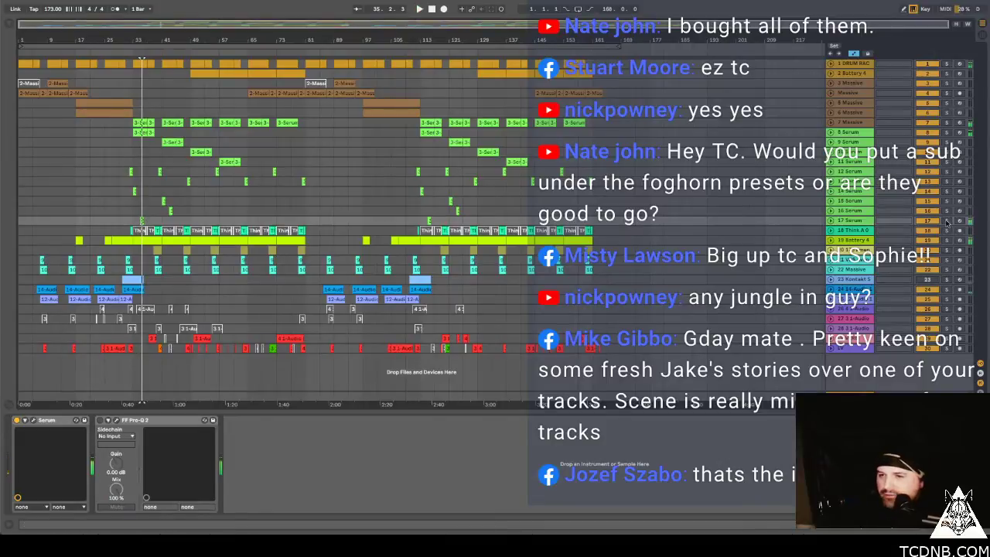
Briefly solo 17 Serum, stop playback, and insert MIDI track 18 below it.
left_click(947, 221)
left_click(947, 221)
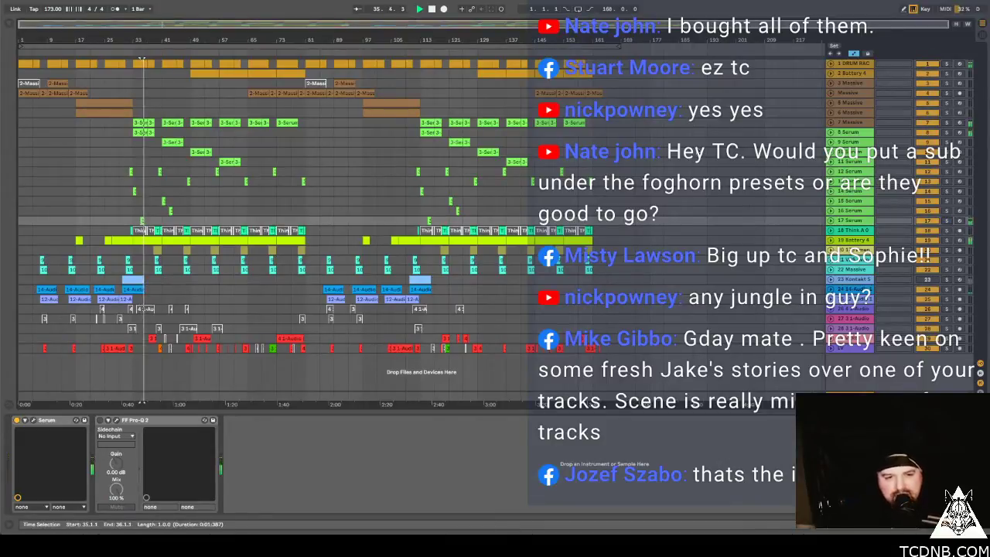
key("space")
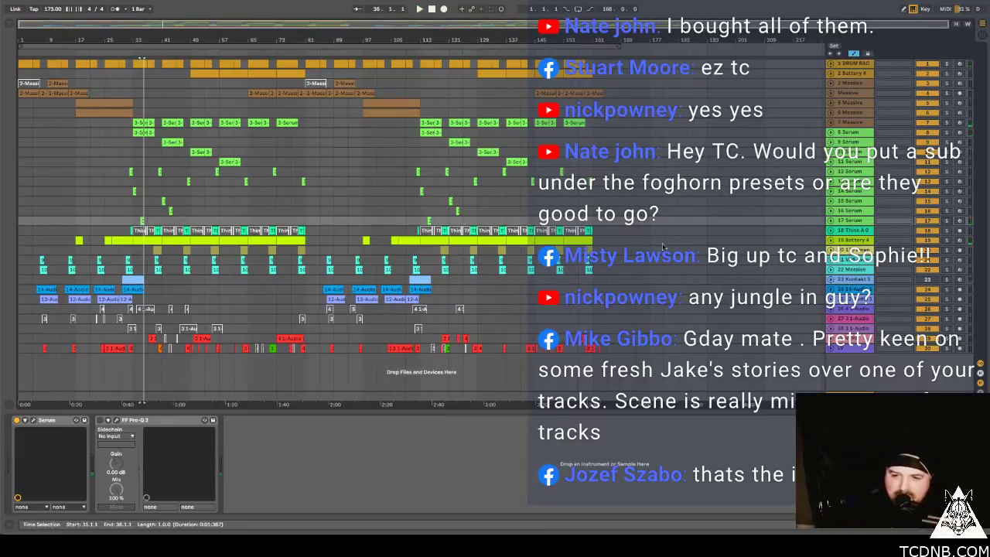
left_click(847, 222)
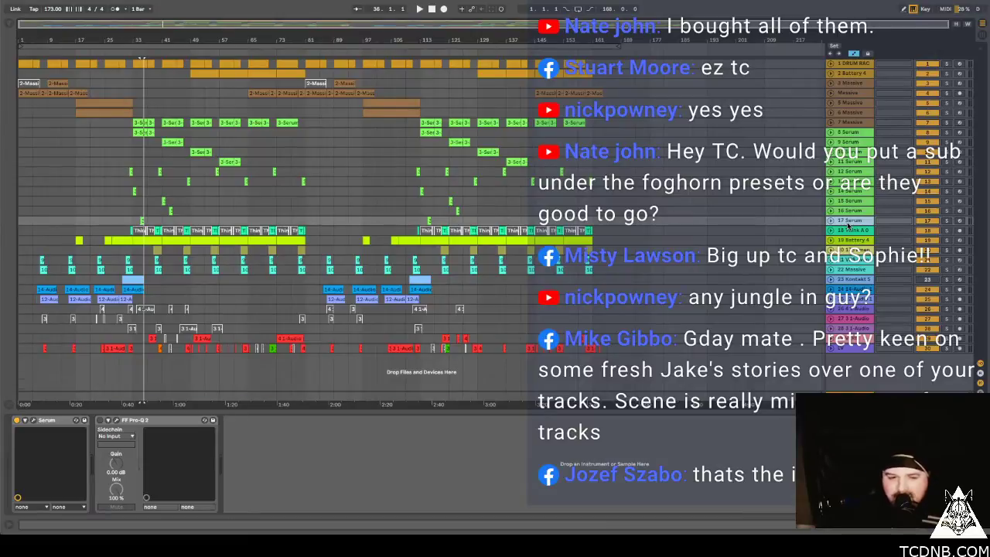
key("ctrl+shift+t")
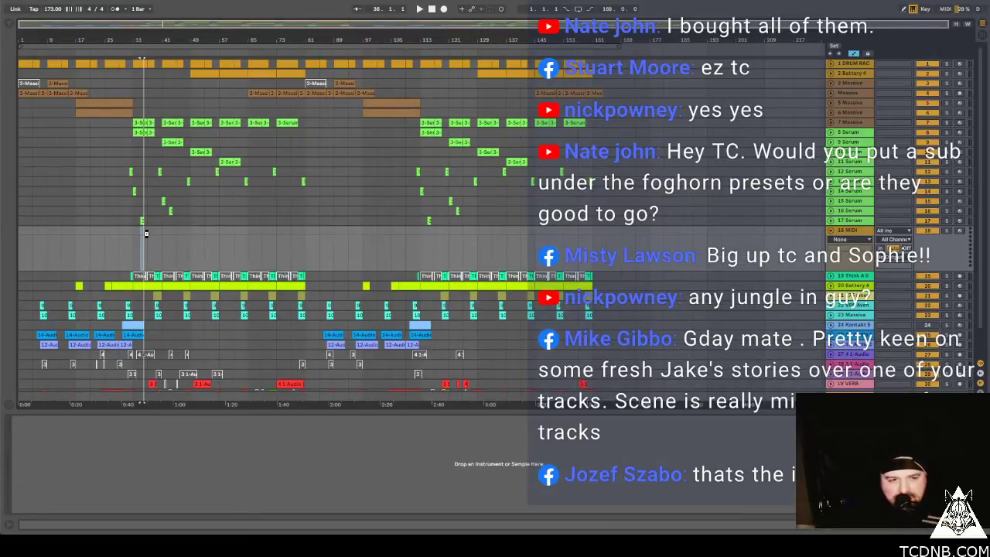
Load Serum onto track 18 and browse its preset library bank submenus.
left_click_drag(135, 234, 137, 235)
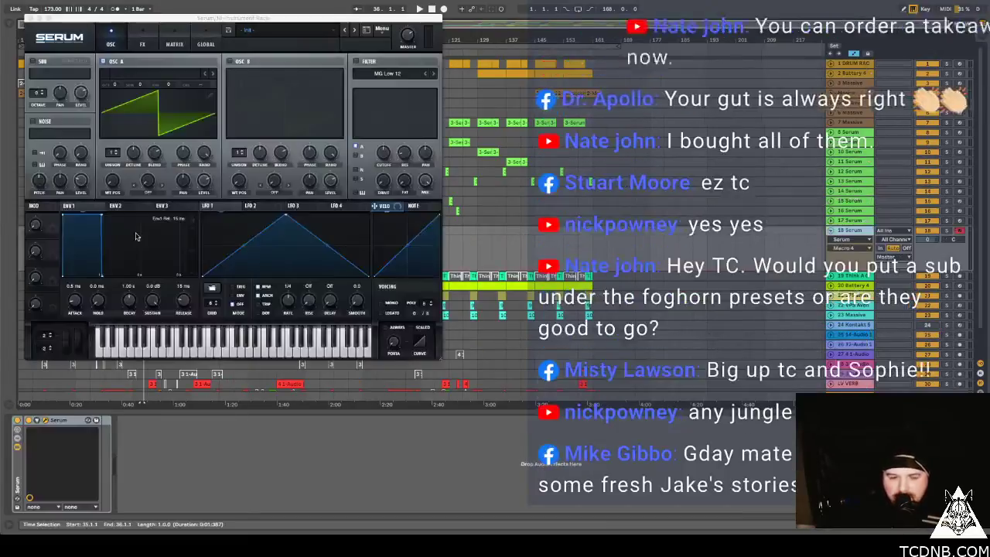
left_click(261, 30)
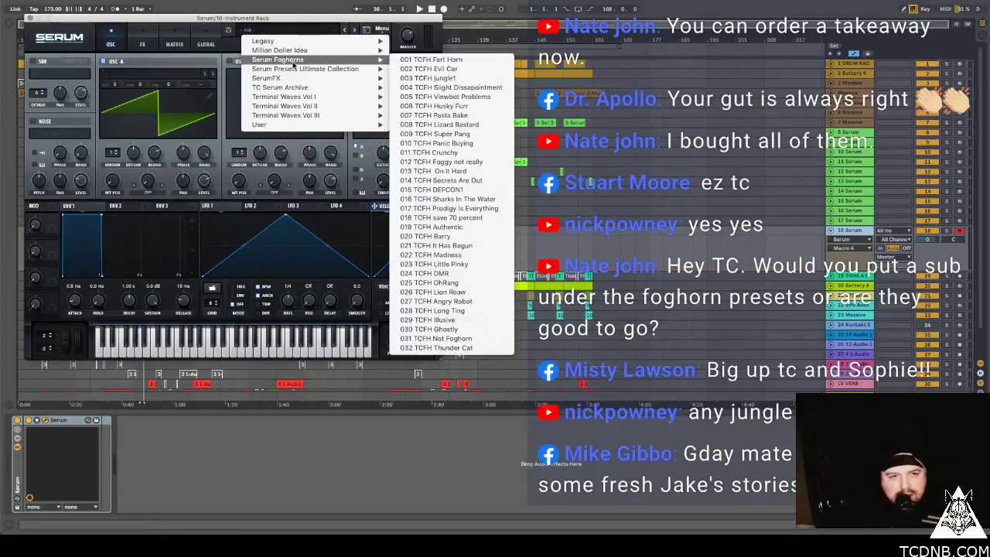
mouse_move(292, 62)
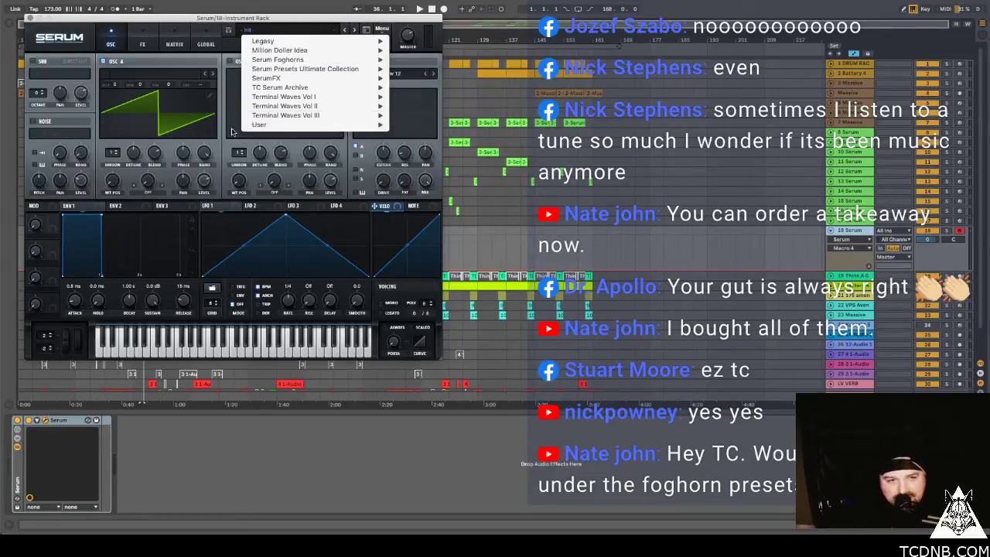
mouse_move(296, 91)
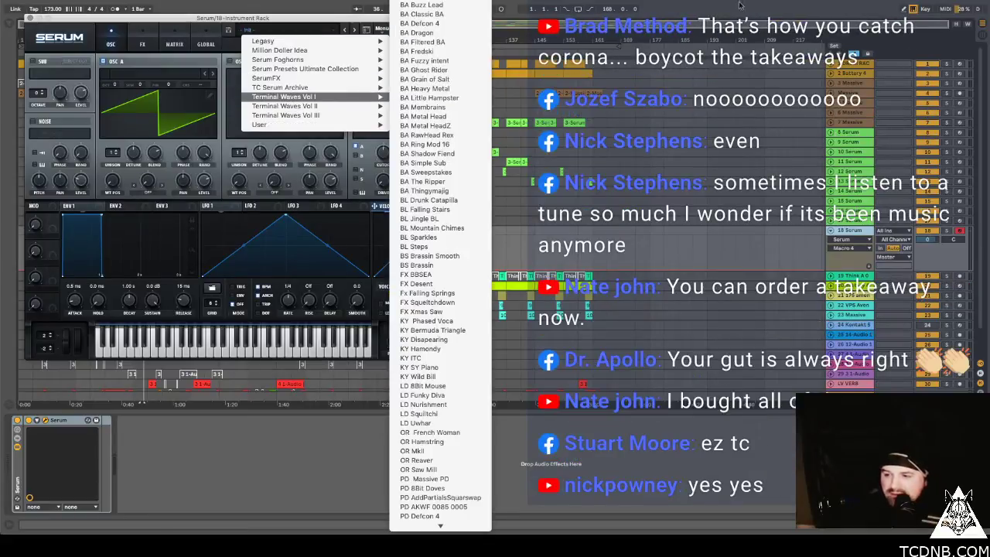
Dismiss Serum's preset menu without choosing, then reopen the preset library.
left_click(788, 127)
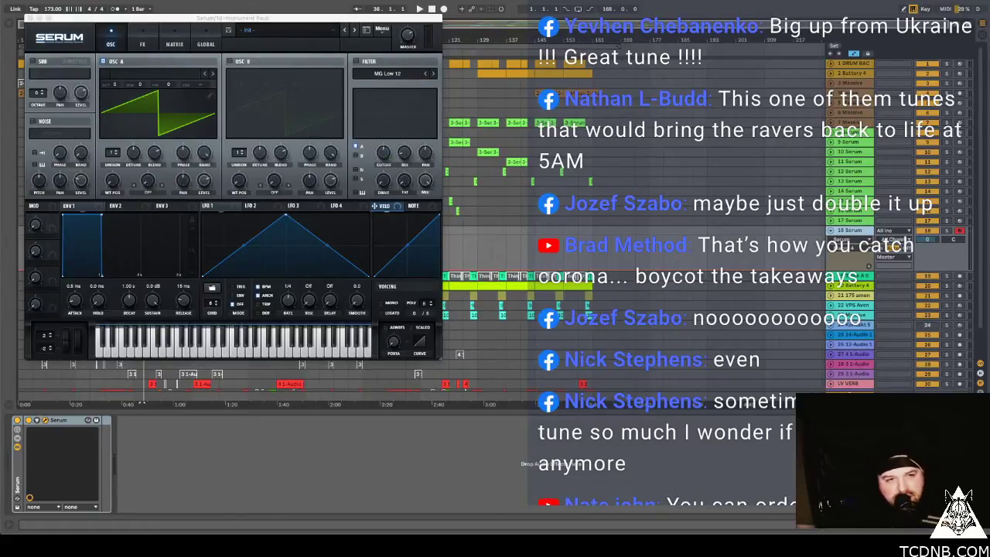
left_click(264, 30)
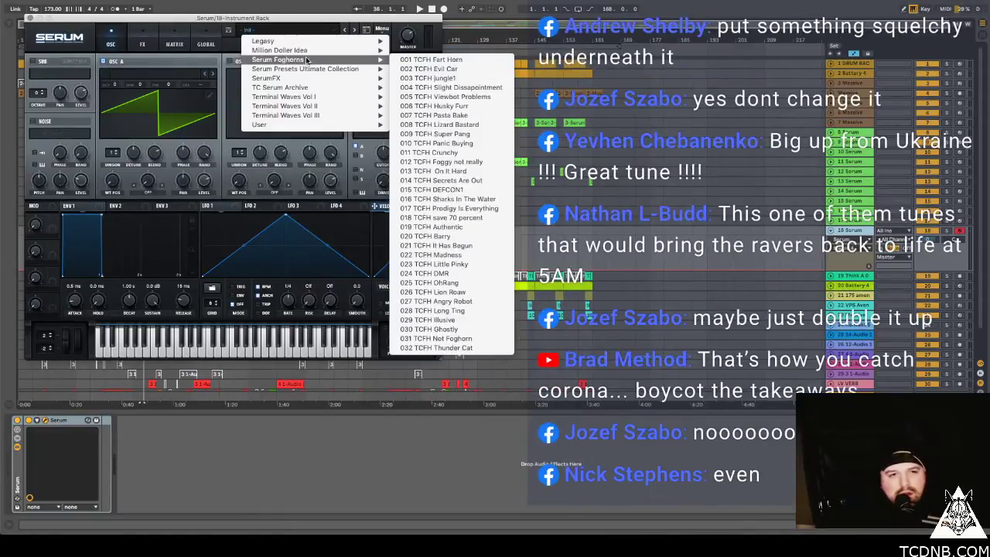
Load the BASS - Bubbly Bass preset from Serum - Foley Basses Vol. 1.
mouse_move(304, 69)
mouse_move(512, 125)
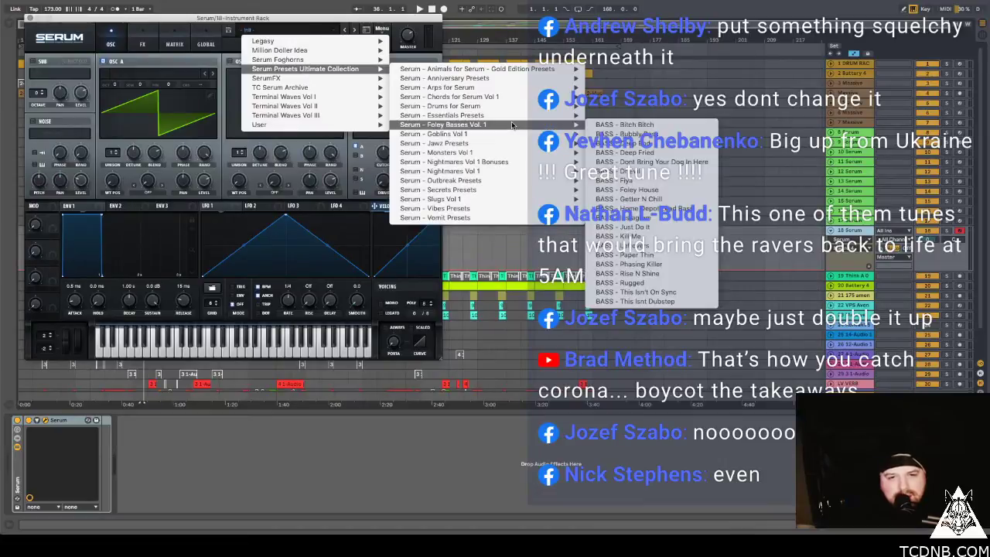
left_click(652, 134)
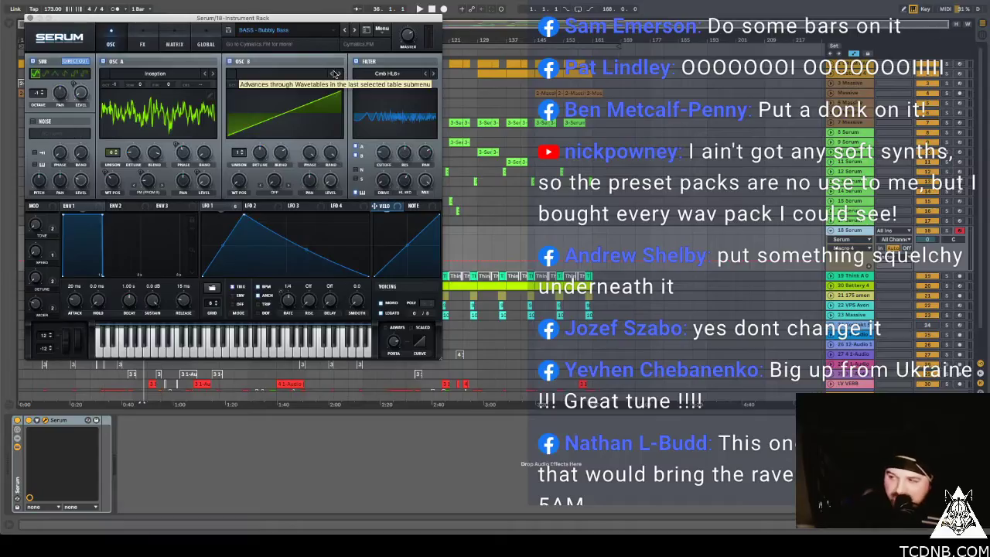
Lower the computer-keyboard octave to C1–D2 and shift Serum's window right.
left_click(335, 74)
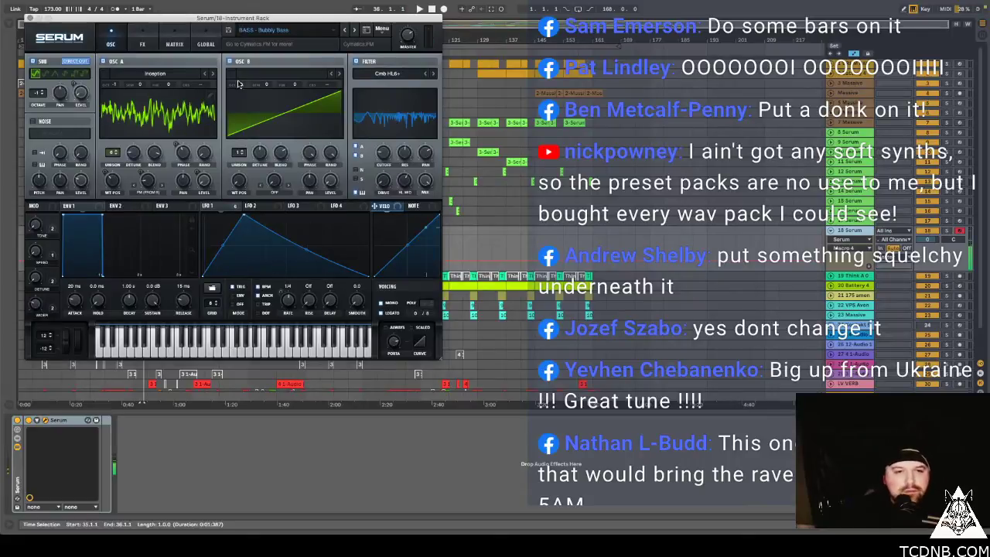
key("z")
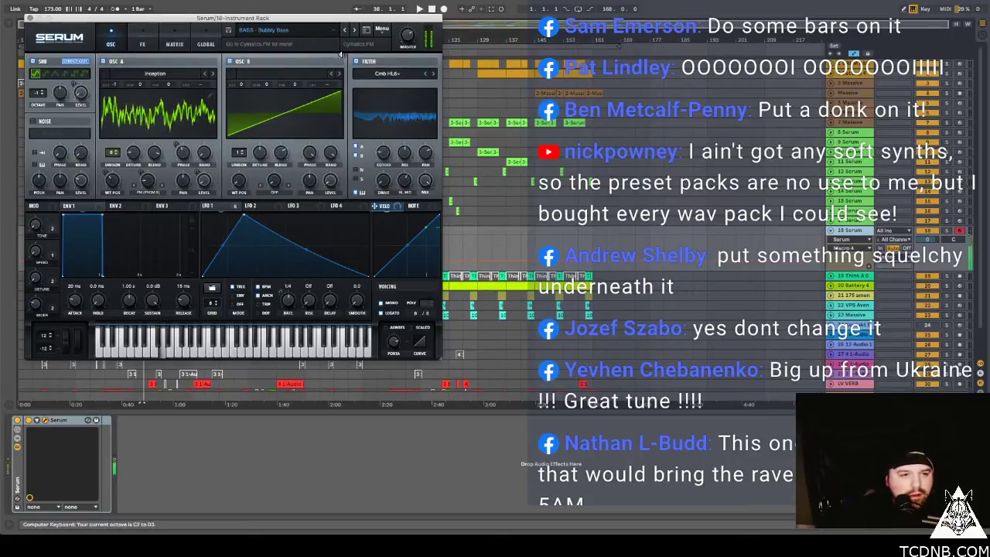
key("z")
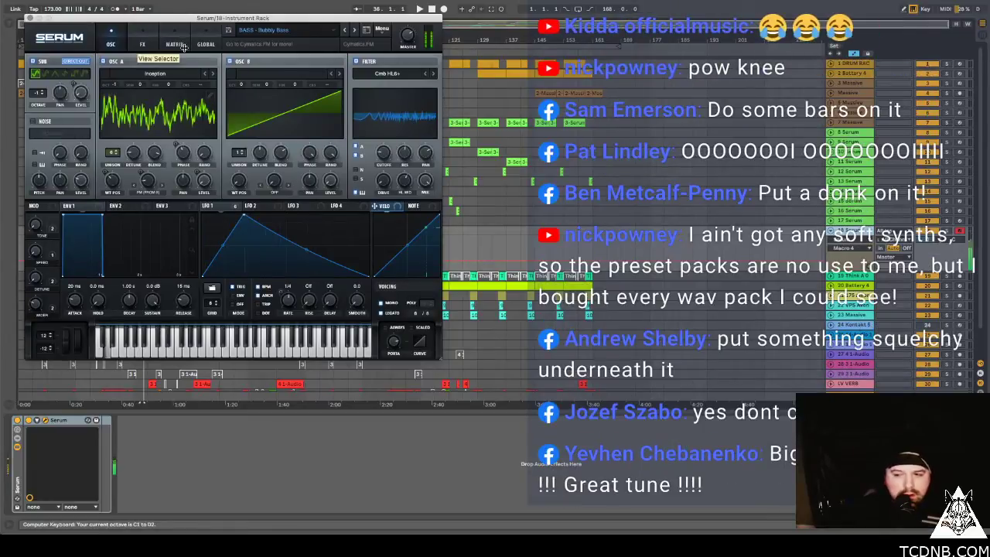
left_click_drag(176, 16, 566, 32)
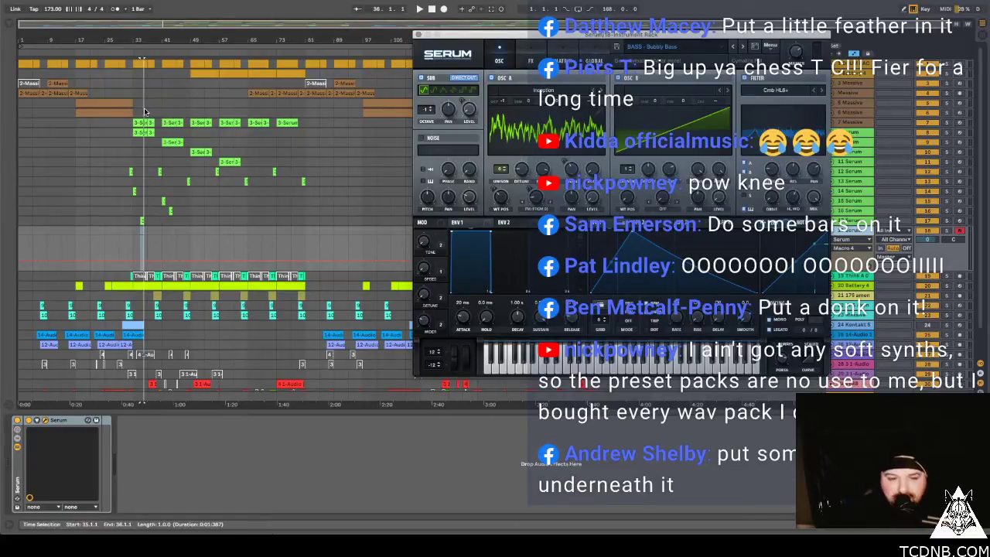
Zoom in on bars 33–37 and insert an empty one-bar MIDI clip at bar 35 on 18 Serum.
left_click(142, 232)
key("Right")
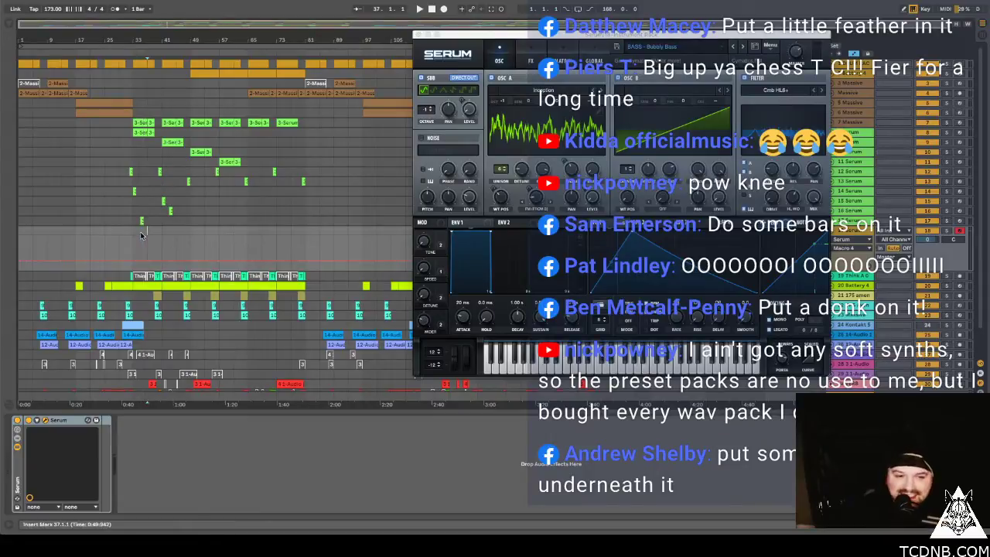
left_click_drag(135, 232, 147, 234)
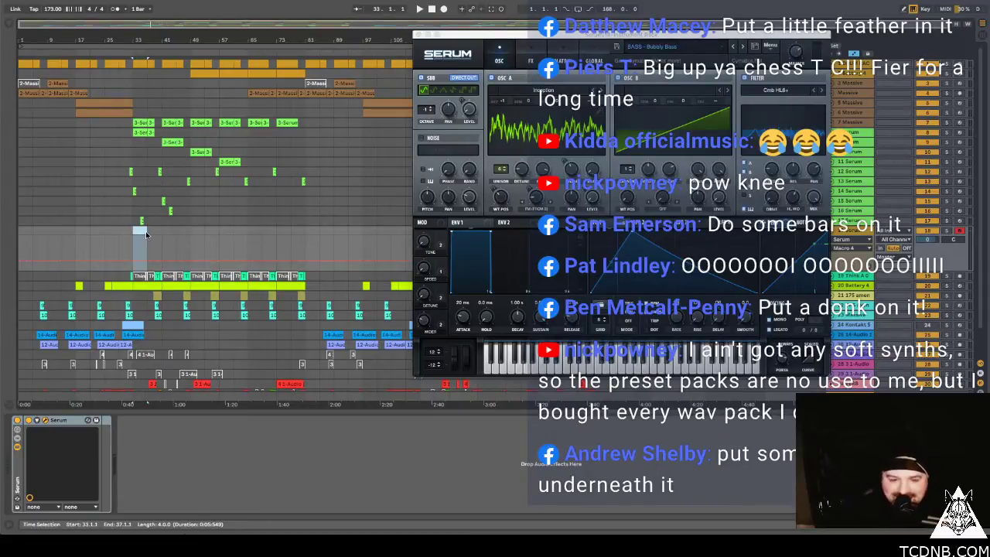
key("z")
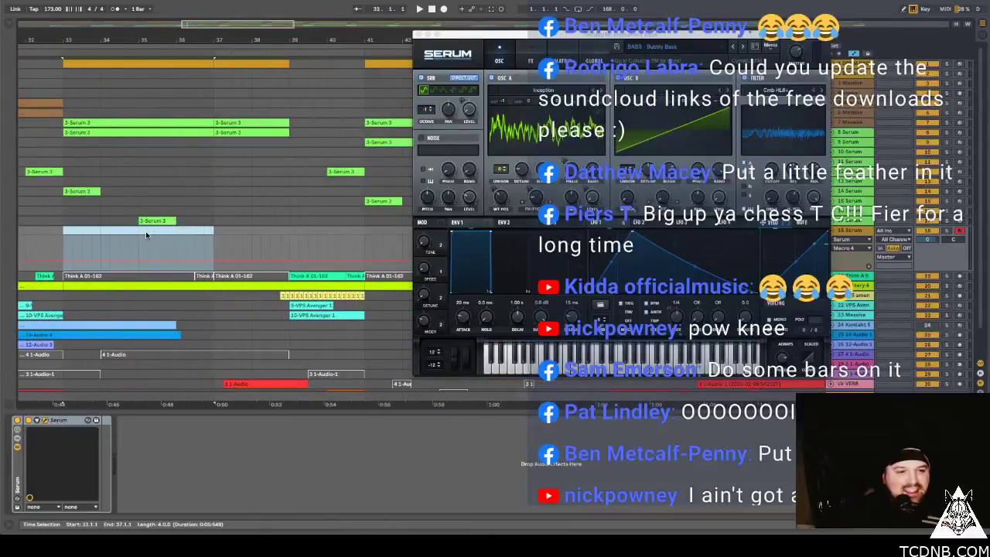
left_click_drag(146, 234, 173, 234)
key("ctrl+shift+m")
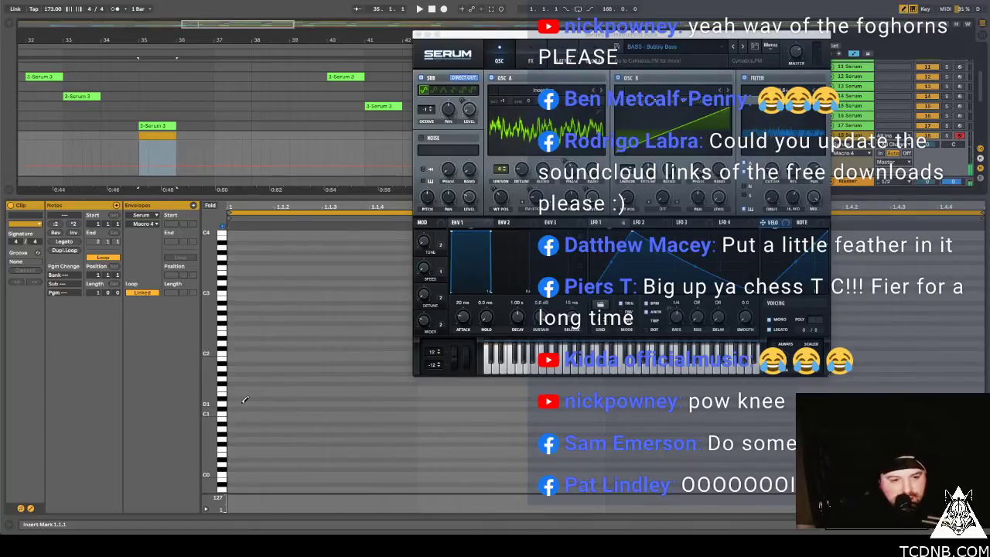
Add a one-beat D1 note from 1.3.1 to 1.4.1 and play the clip.
key("space")
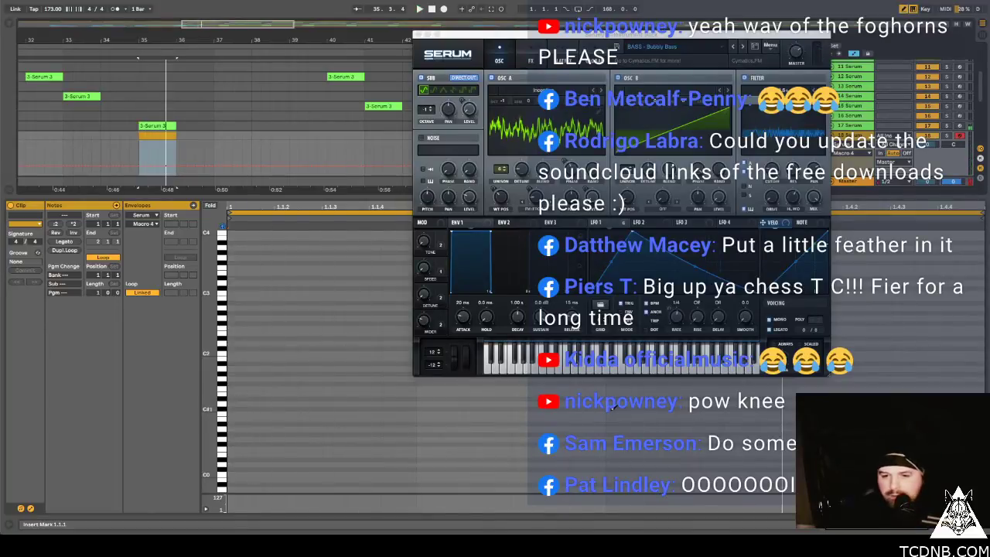
key("space")
left_click(607, 402)
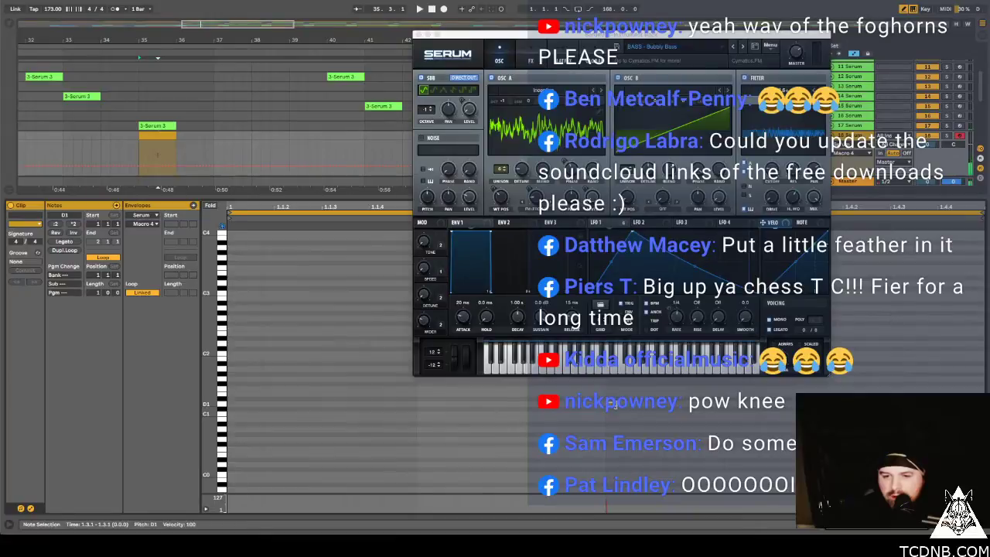
left_click_drag(609, 402, 789, 402)
key("space")
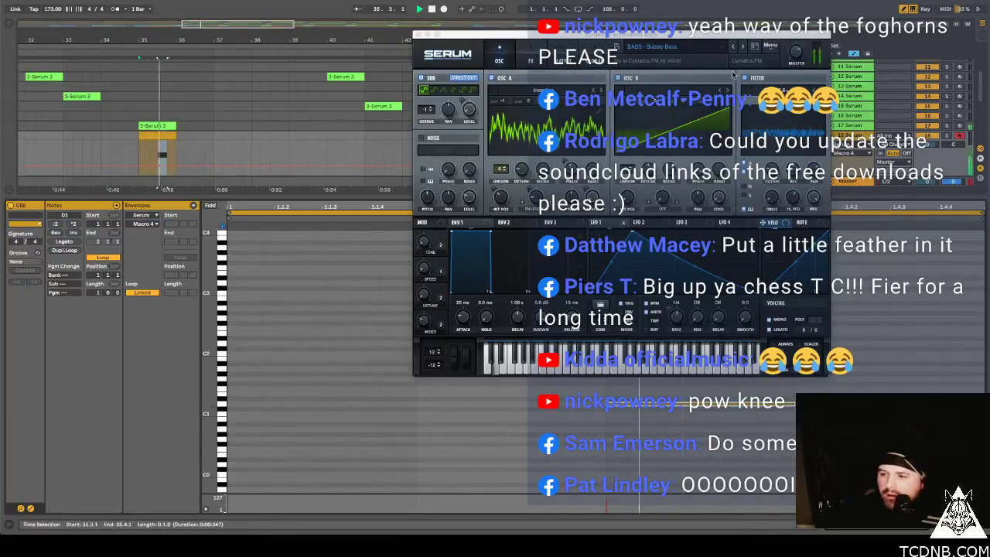
key("space")
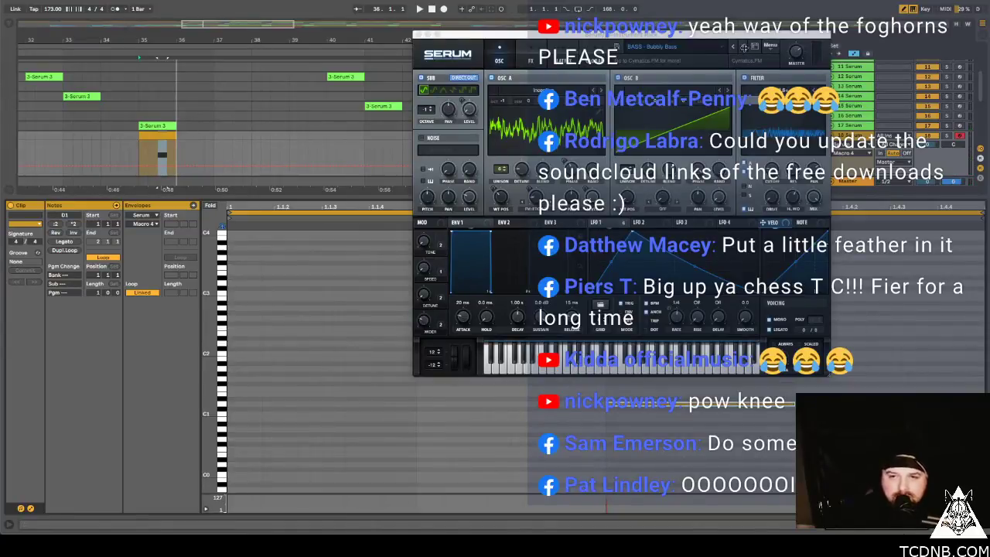
Step Serum through bass presets from Deep End to Dr Evil and Fiya while the clip plays.
left_click(743, 47)
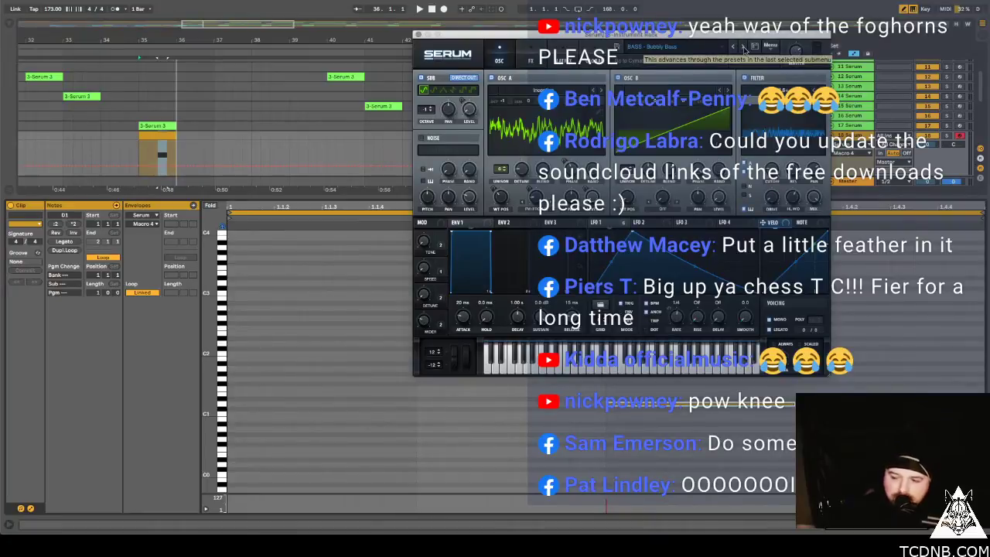
key("space")
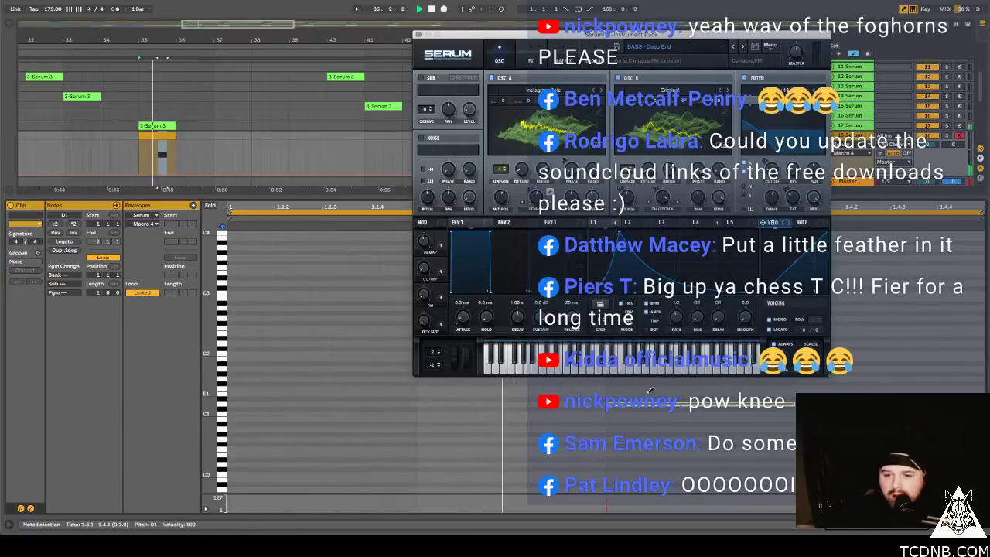
left_click(743, 47)
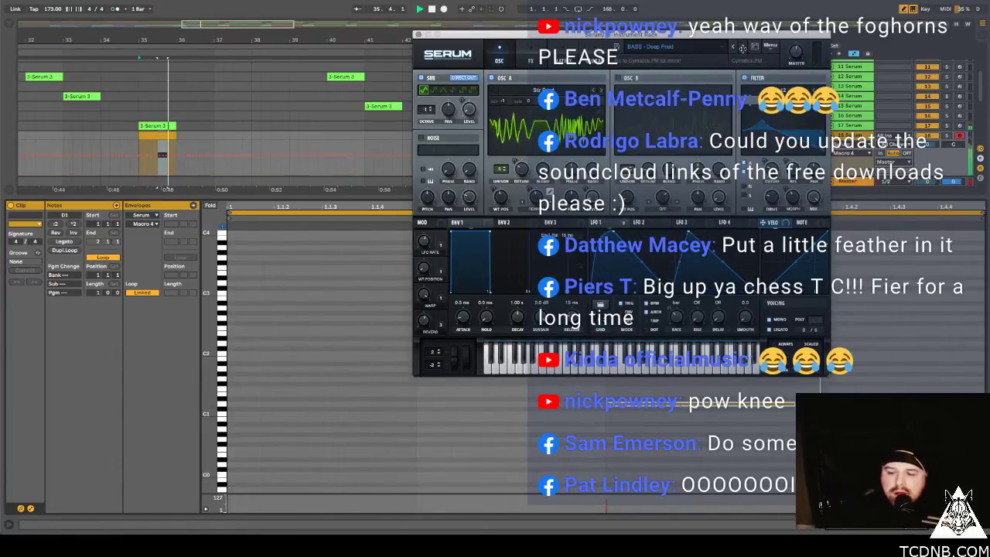
left_click(743, 47)
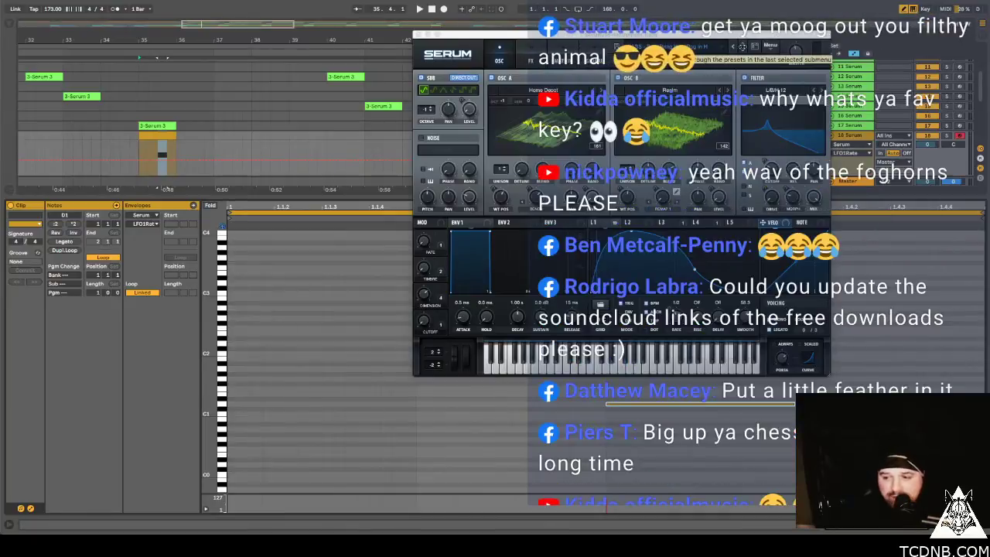
left_click(741, 46)
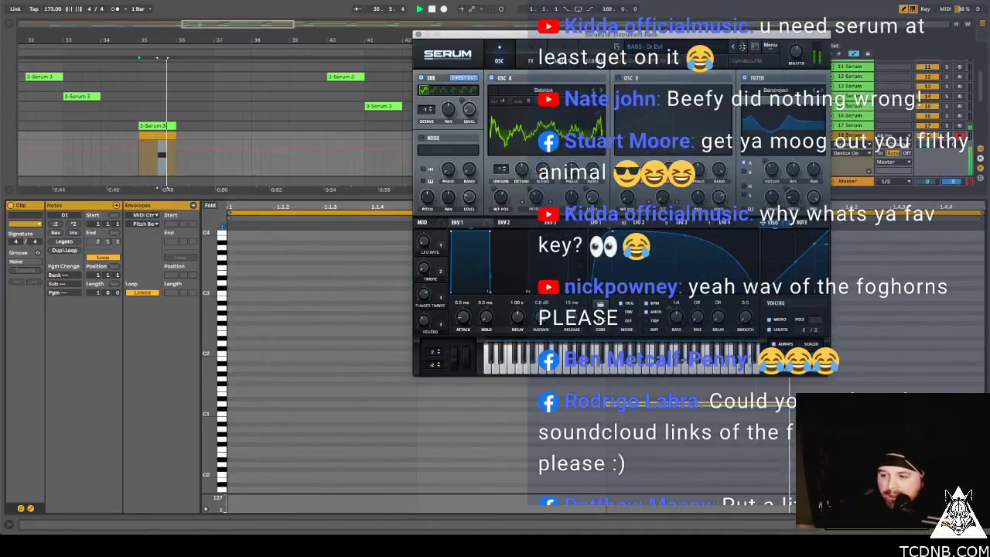
left_click(742, 46)
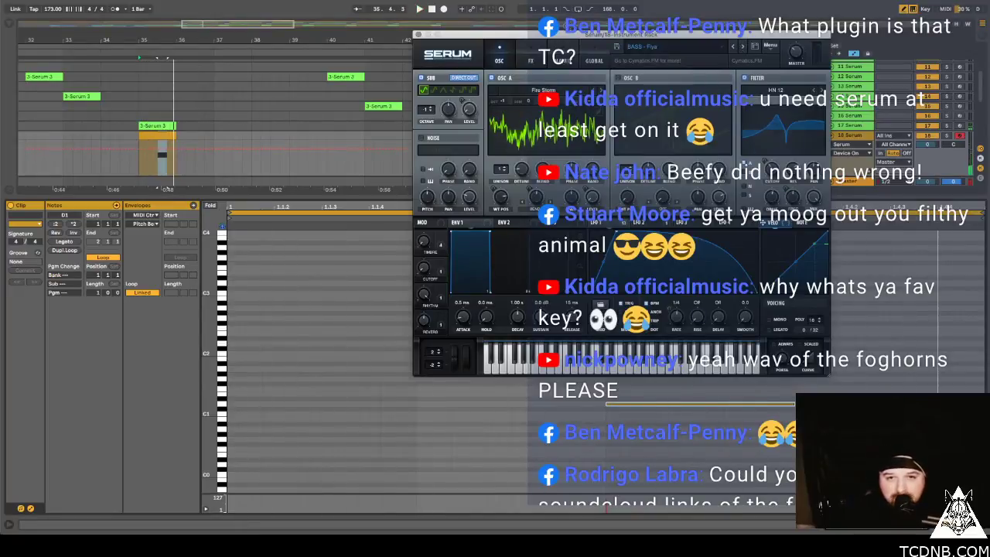
Move Serum's window, advance through Foley House to Gator N Chill, and shorten the note.
left_click_drag(562, 36, 218, 89)
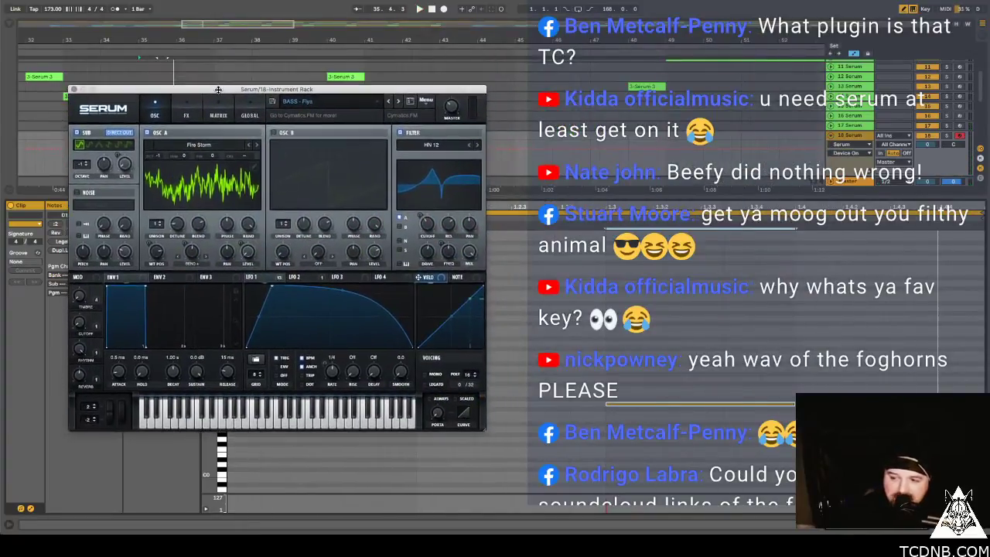
left_click(398, 102)
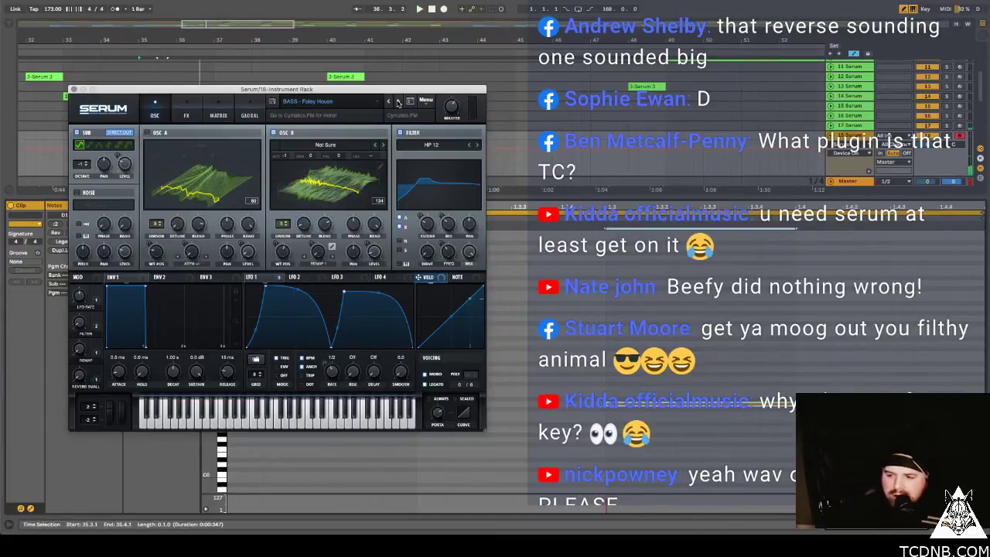
left_click(397, 102)
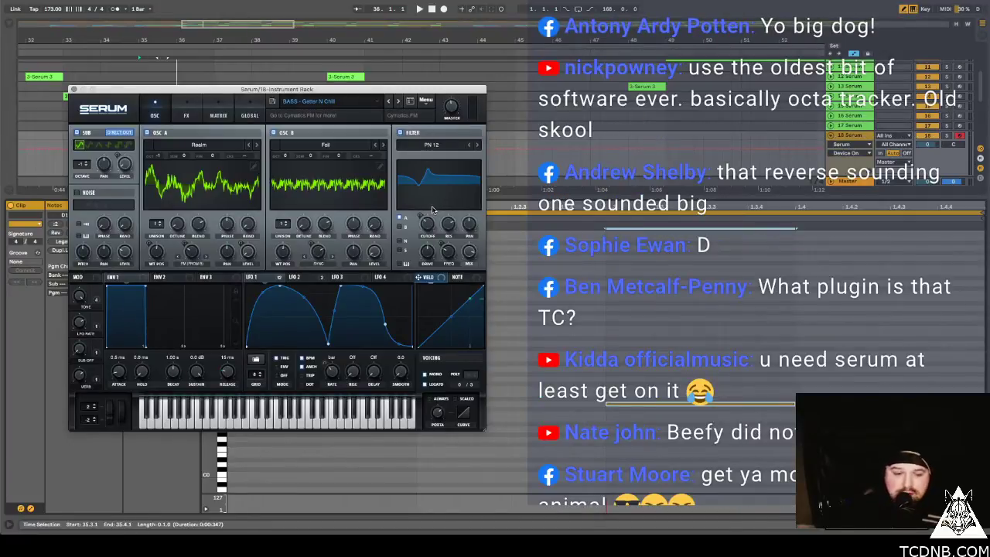
key("space")
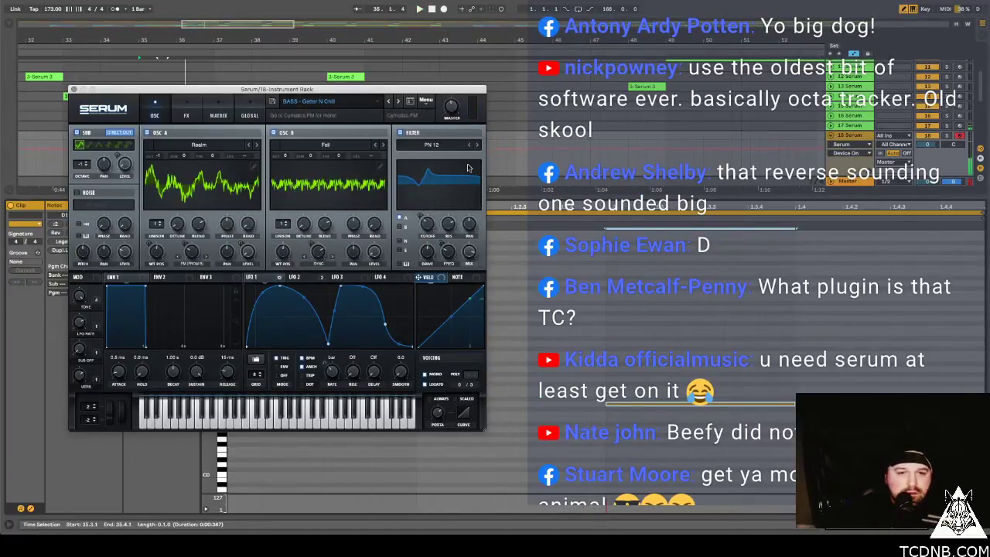
left_click_drag(795, 404, 749, 412)
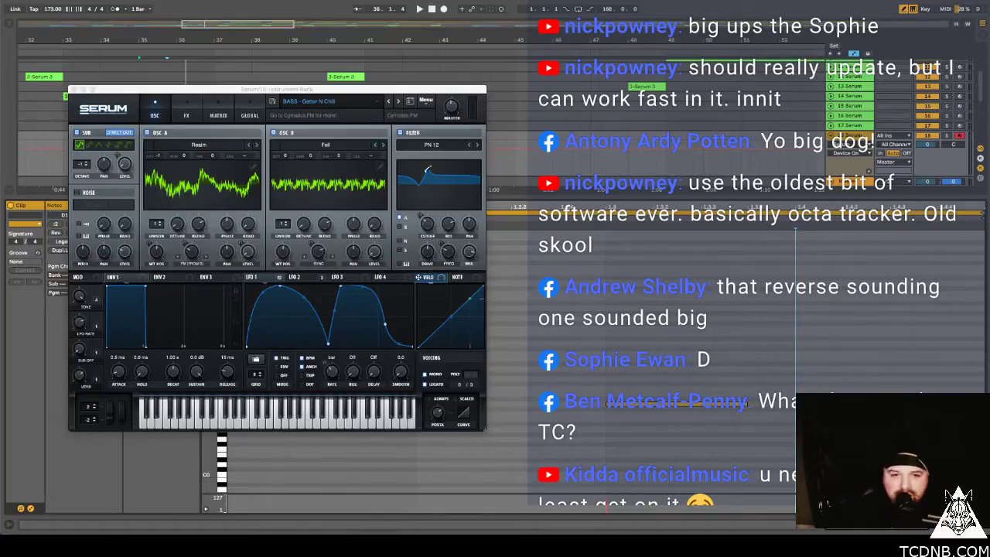
Load BASS - Home Depot Lead Bass, play it briefly, and show Serum's FX page.
left_click(400, 104)
left_click(400, 103)
key("space")
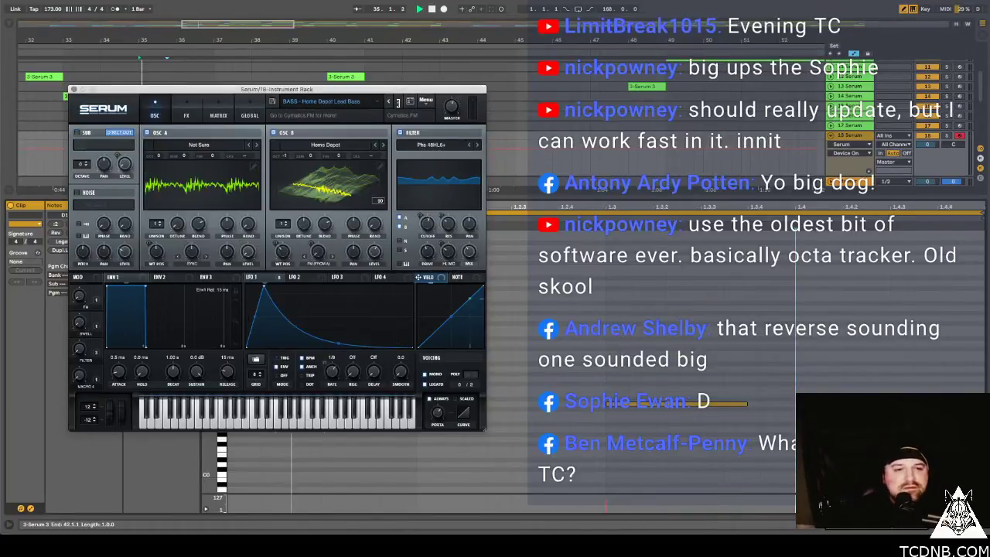
key("space")
left_click(185, 113)
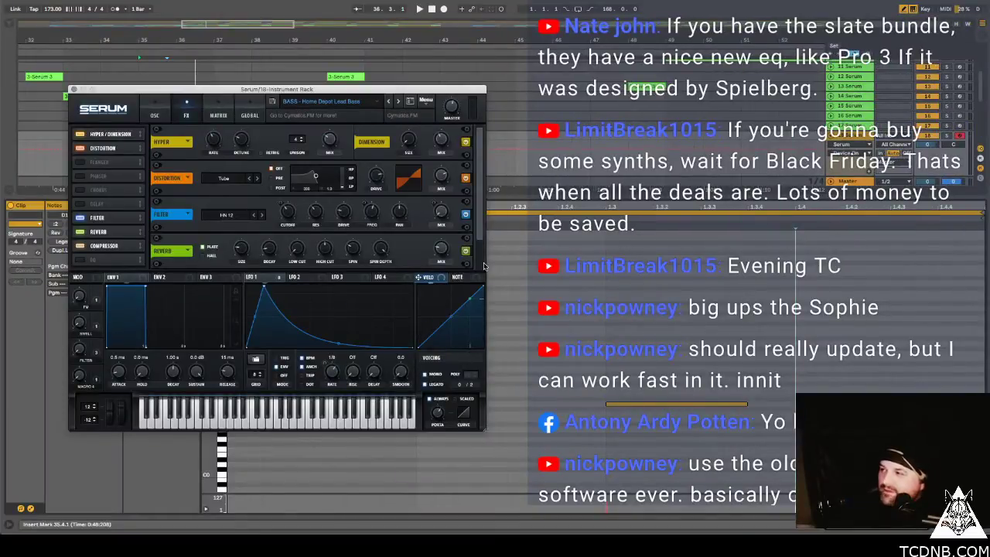
key("space")
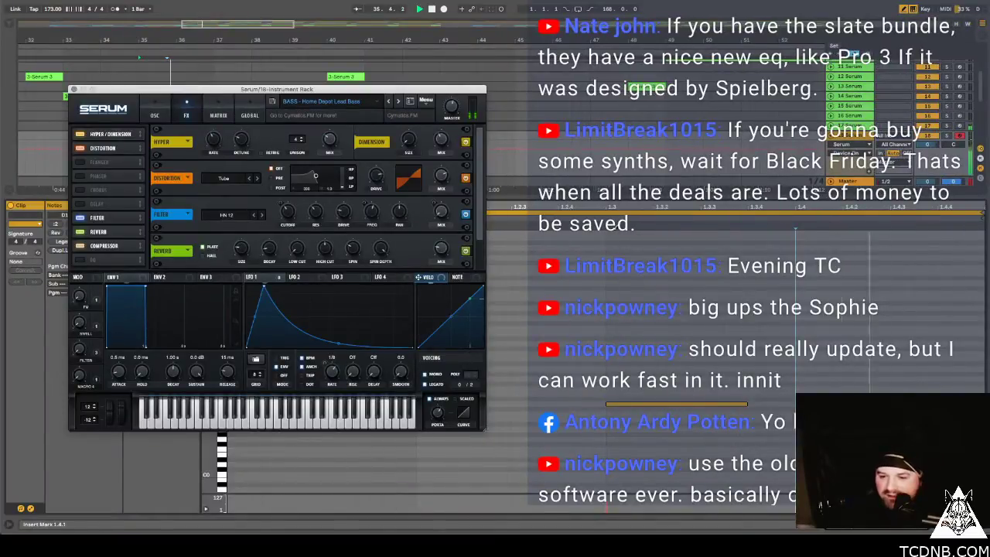
key("space")
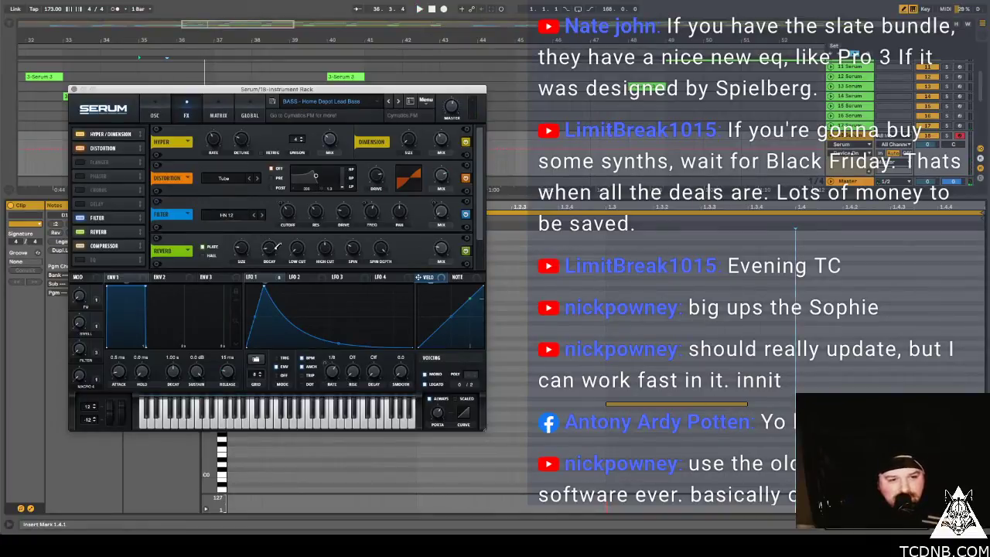
mouse_move(242, 251)
key("space")
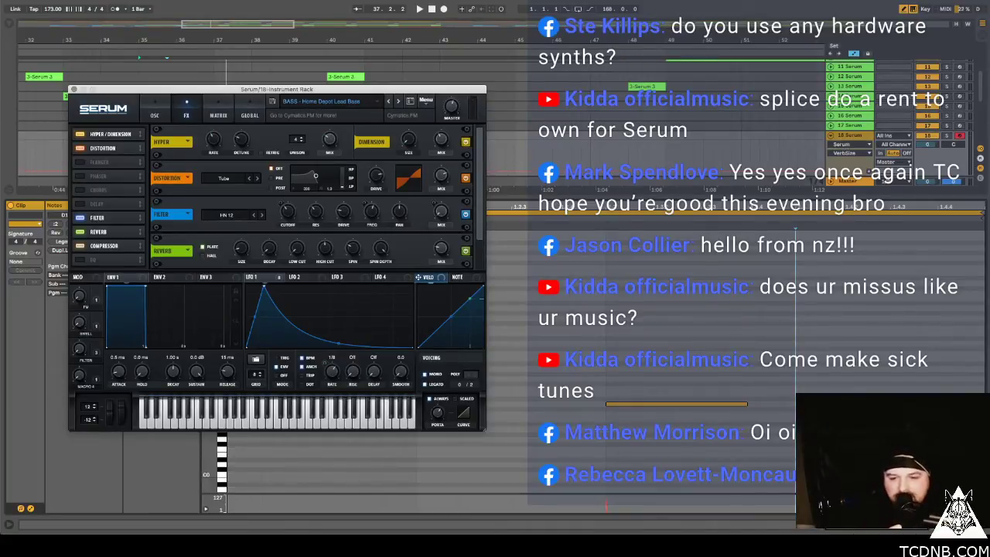
key("space")
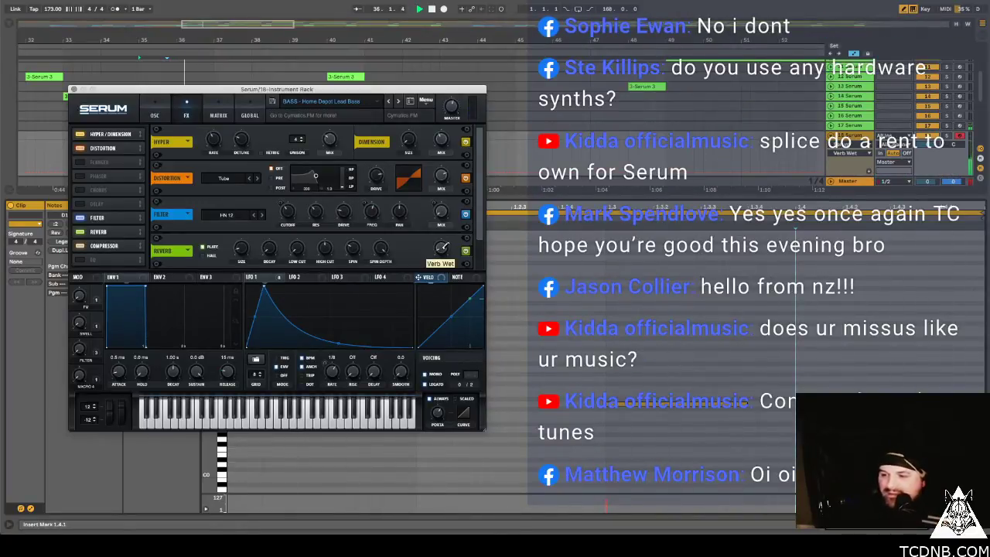
Close Serum and hide the clip detail to show all tracks of the liquid set.
left_click(82, 96)
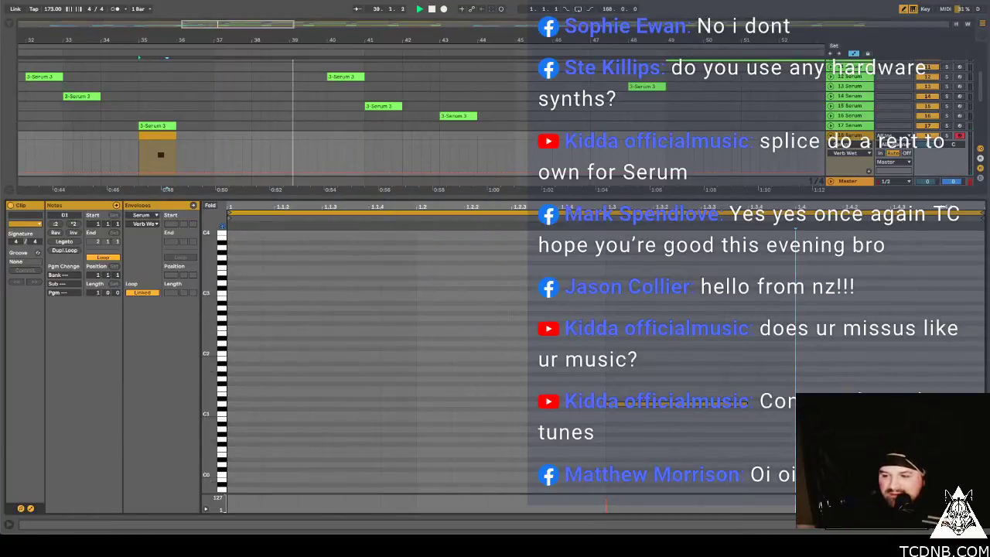
key("ctrl+alt+l")
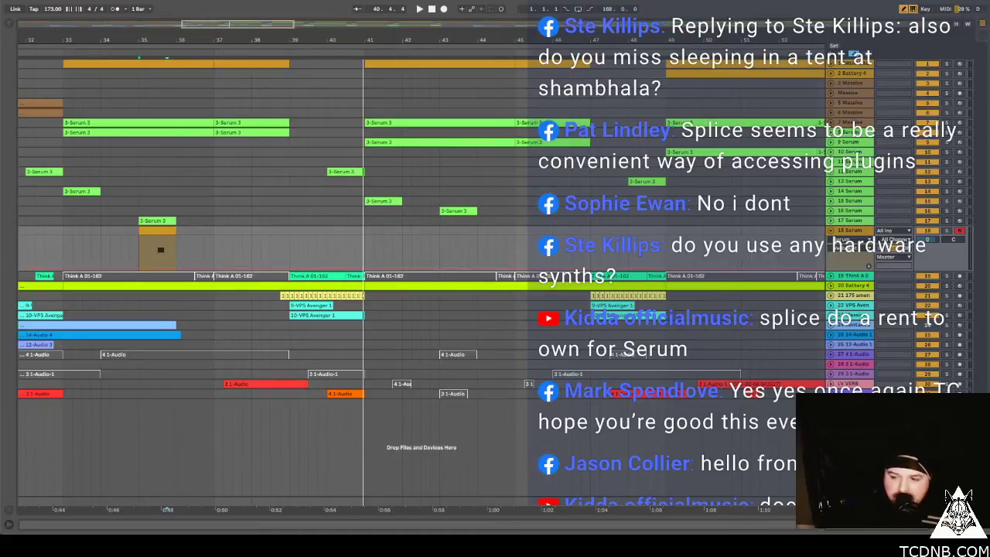
key("a")
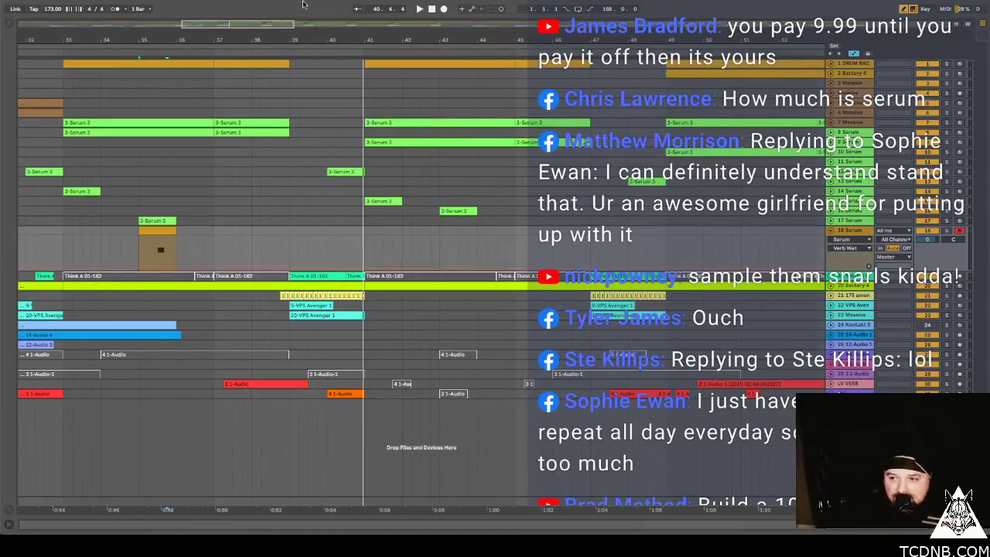
Play from bar 35, then switch to the Xfer Serum product page in the browser.
key("space")
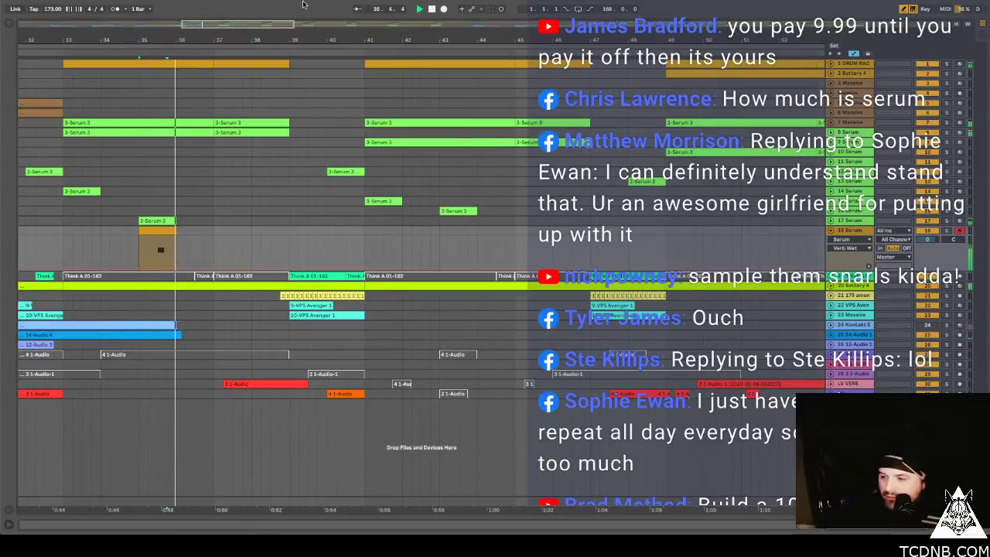
mouse_move(599, 519)
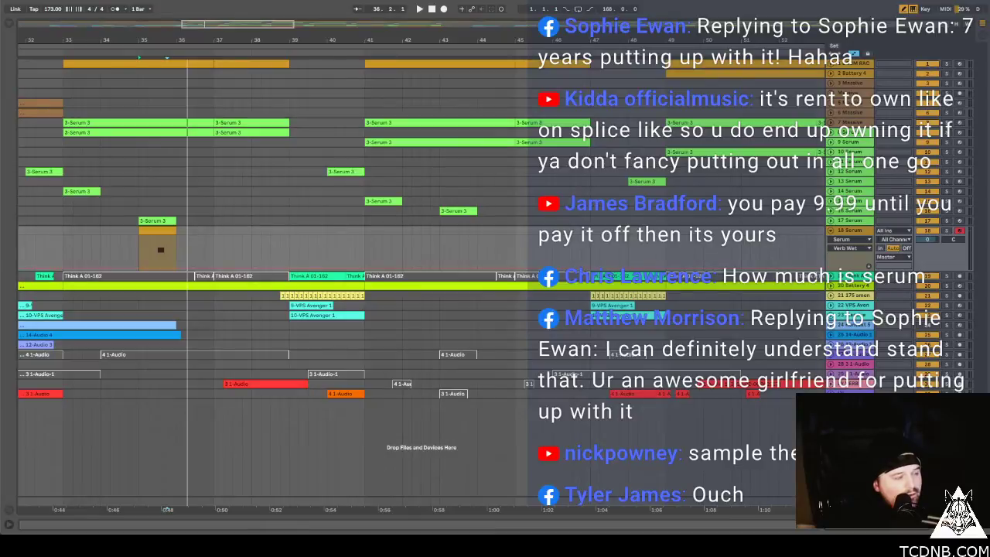
key("alt+Tab")
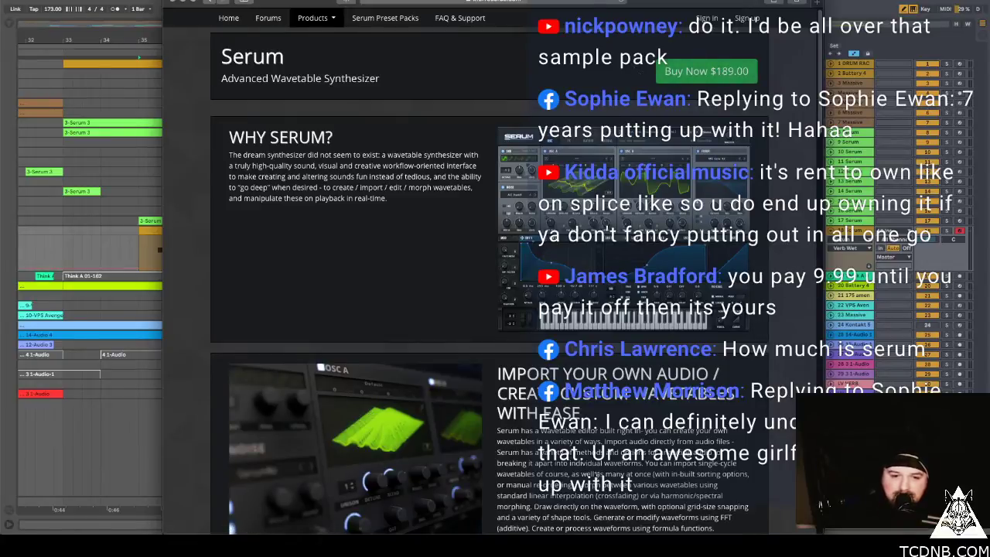
Read down to Serum's Filter Types and effects sections, then close the Xfer Records page.
scroll(466, 308, "down", 15)
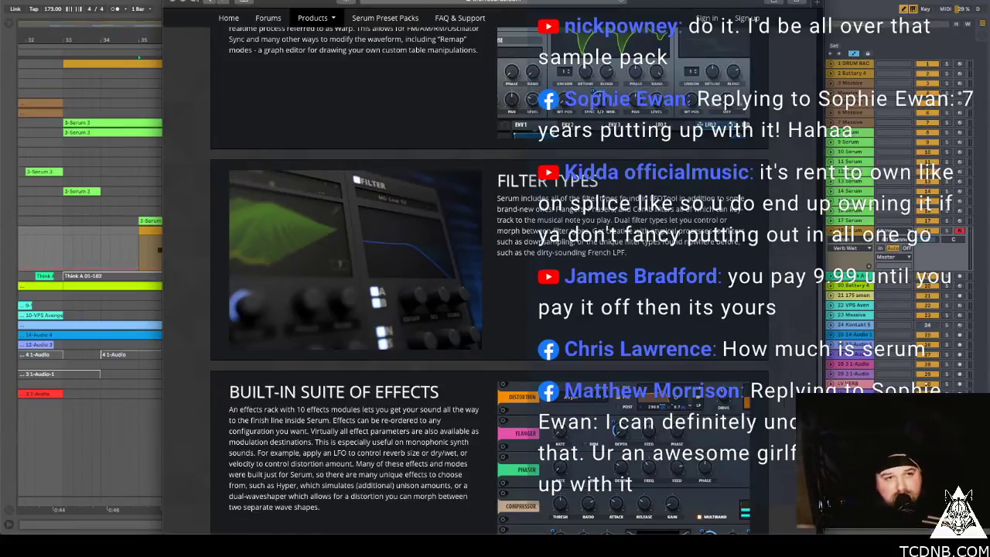
left_click(182, 2)
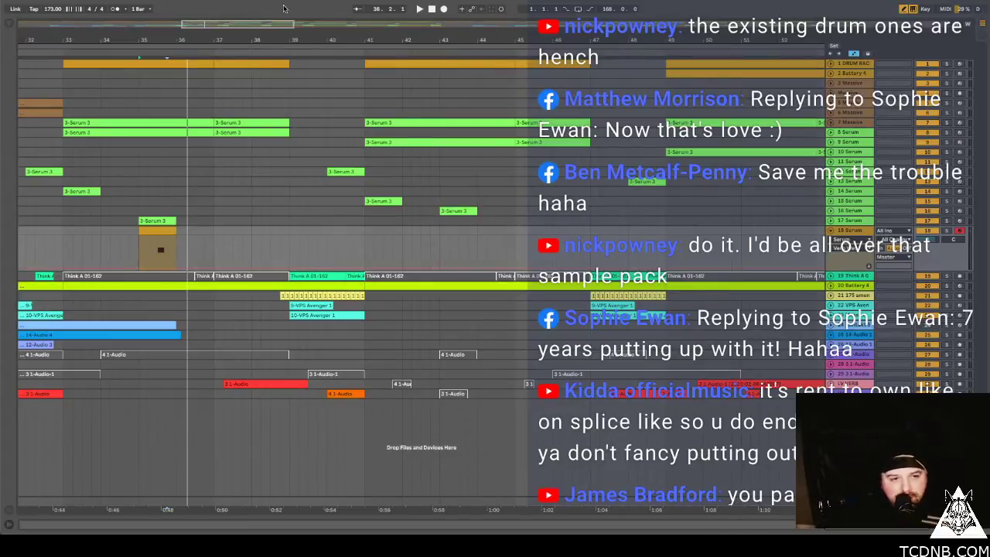
Play from the bar-35 Serum clip and show track 18's Serum device chain.
left_click(156, 231)
key("space")
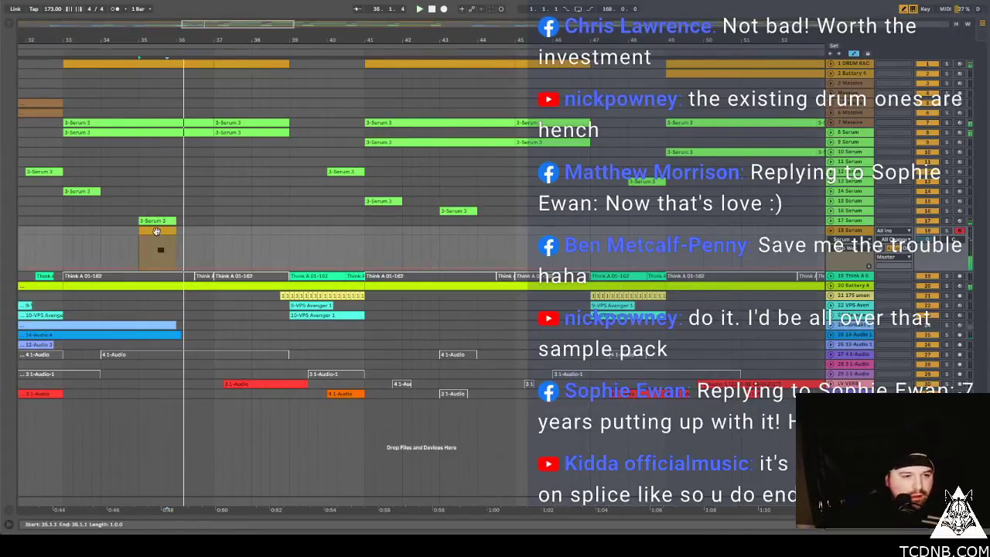
double_click(157, 231)
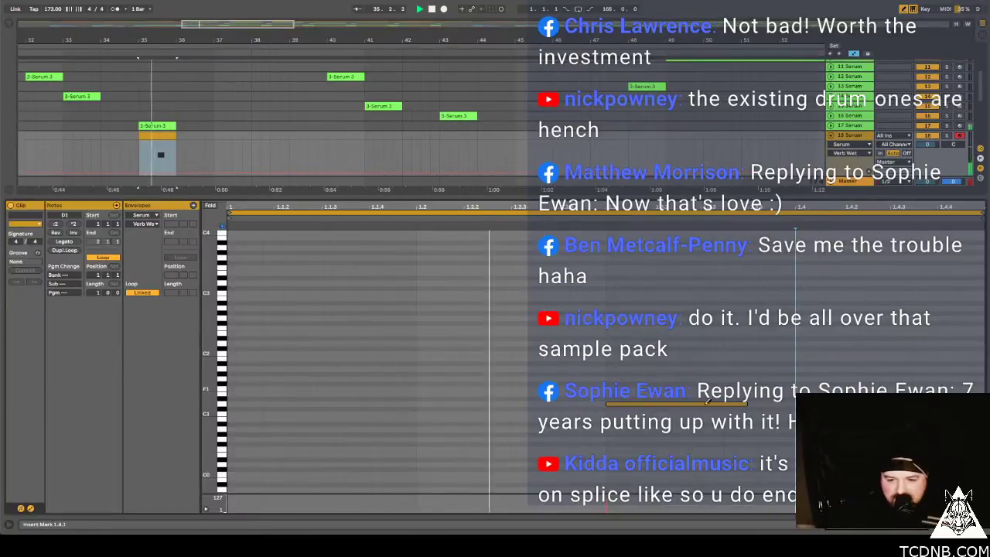
key("shift+Tab")
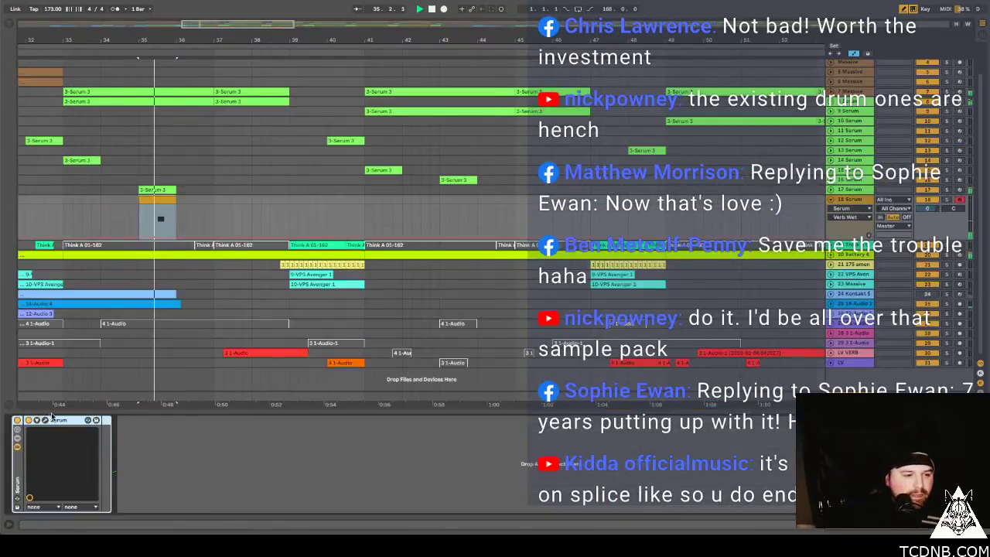
Switch Serum to the BASS - Just Do It preset and lower the track volume slightly.
left_click(45, 420)
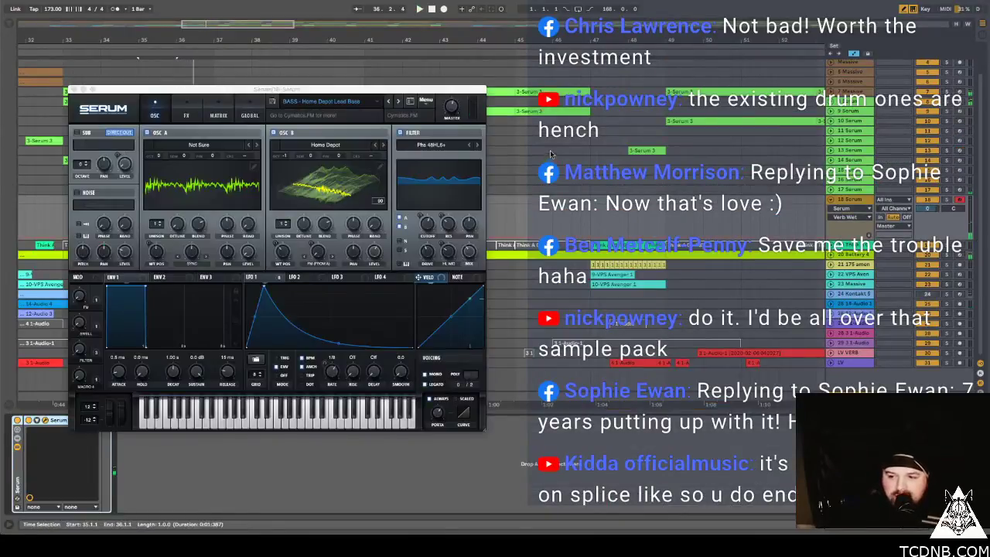
left_click(399, 102)
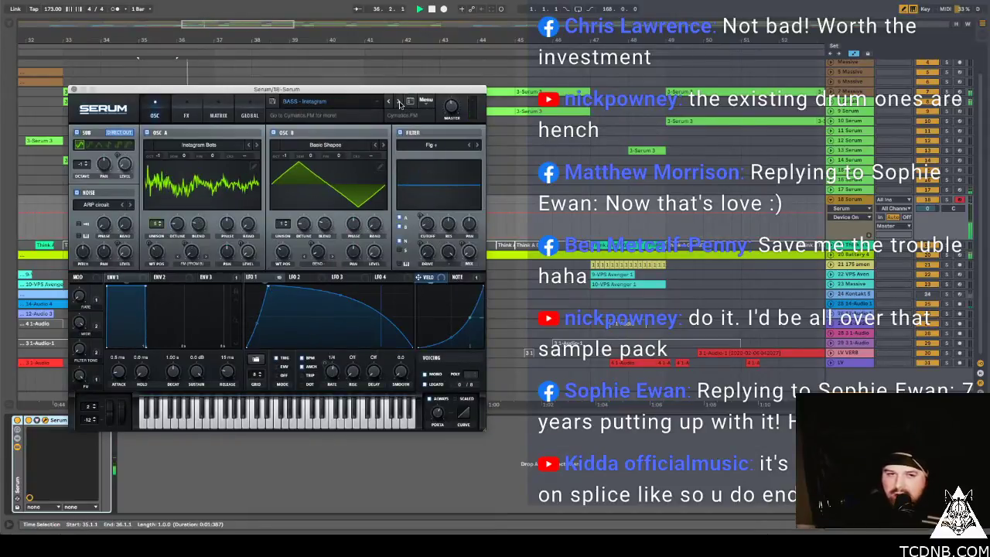
left_click(399, 102)
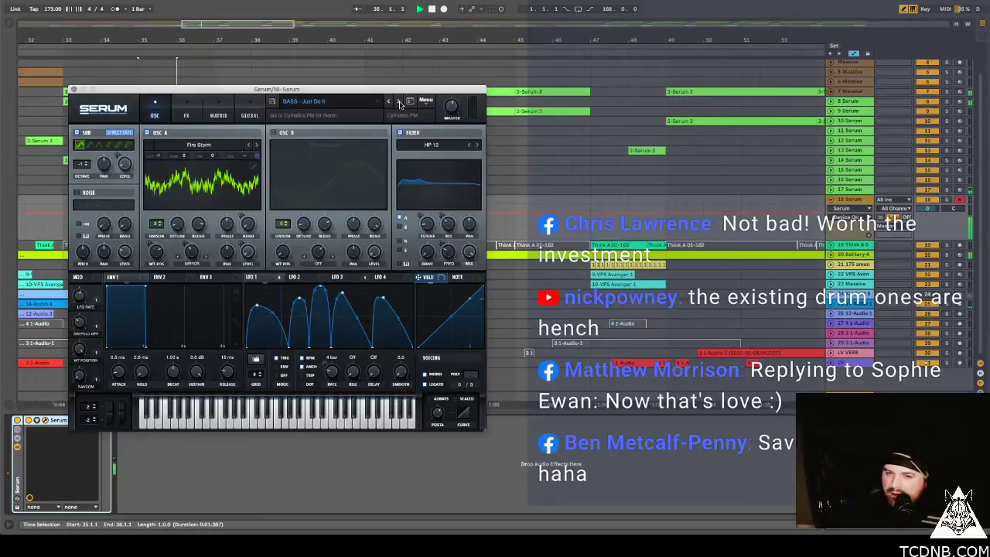
left_click_drag(928, 208, 928, 213)
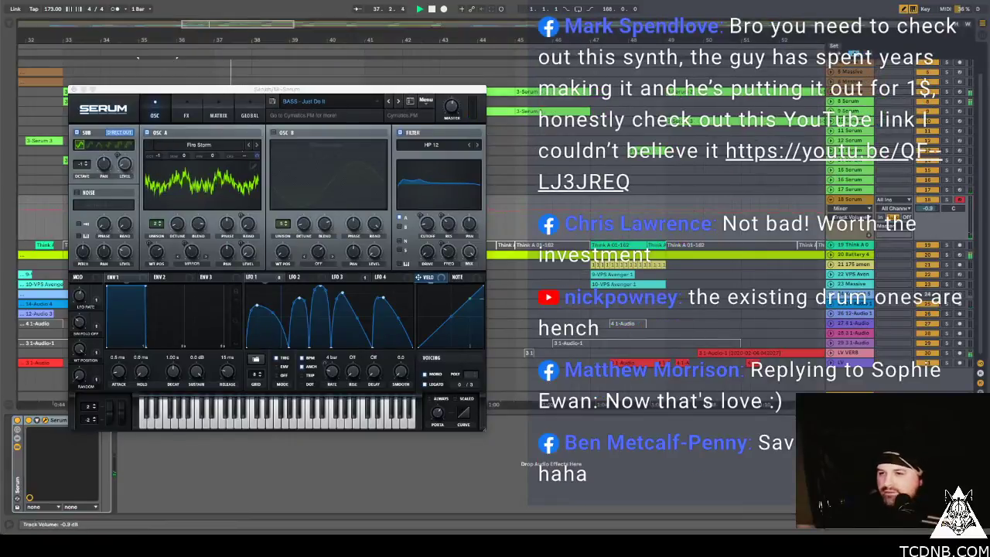
left_click(72, 90)
key("minus")
key("minus")
key("minus")
left_click(180, 198)
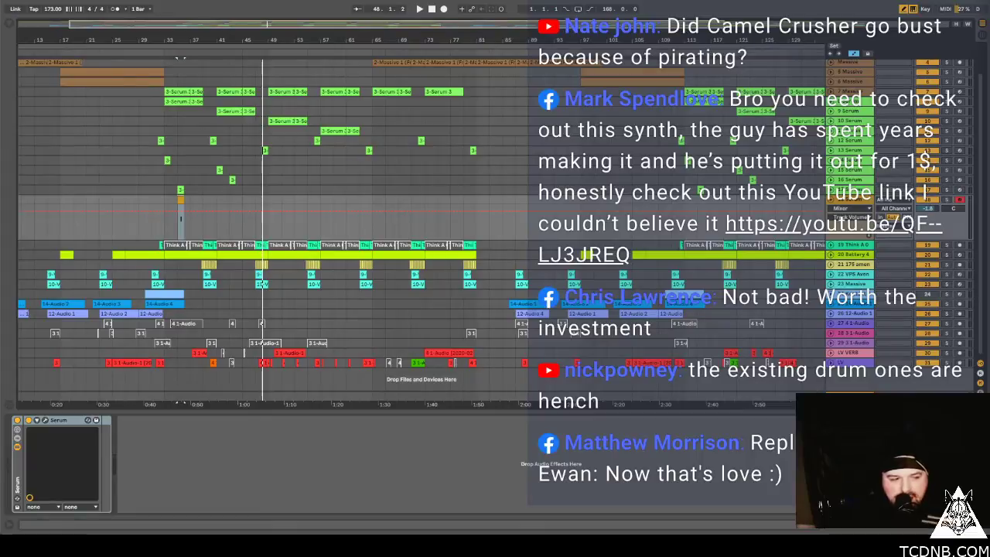
Set the play position to bar 35 on the Serum track and play the liquid set.
mouse_move(326, 532)
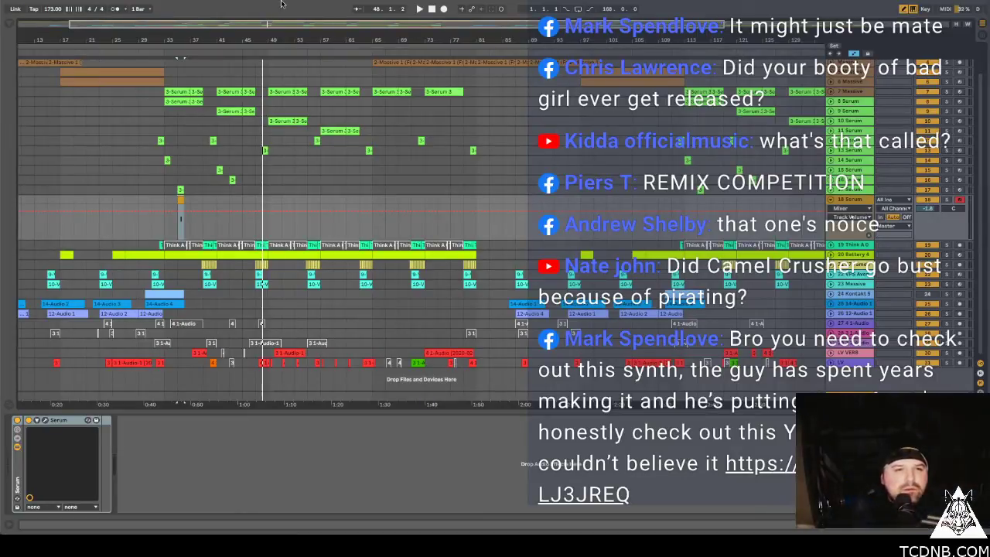
left_click(182, 191)
key("space")
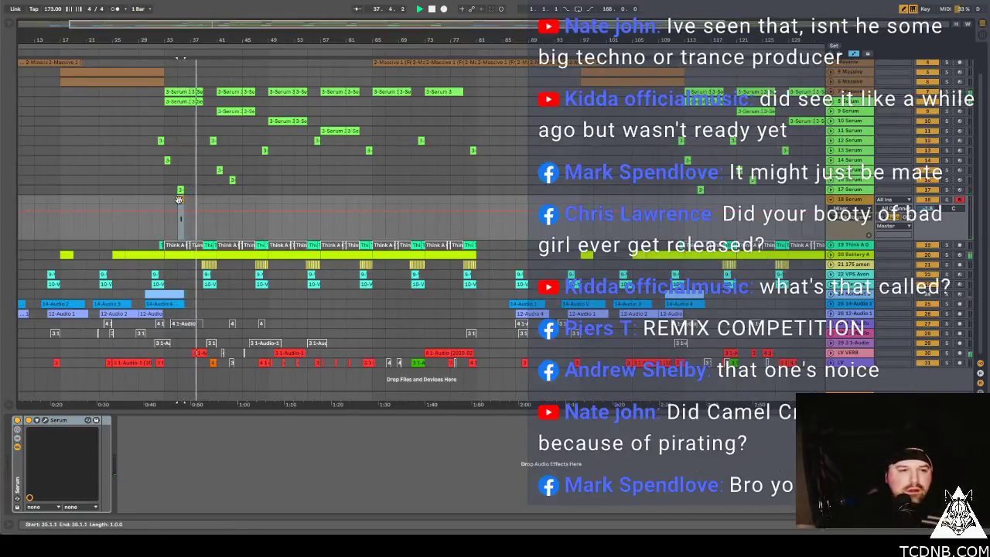
Jump to bar 115, replay from bar 35, then select the red 4 1-Audio clip.
left_click(699, 200)
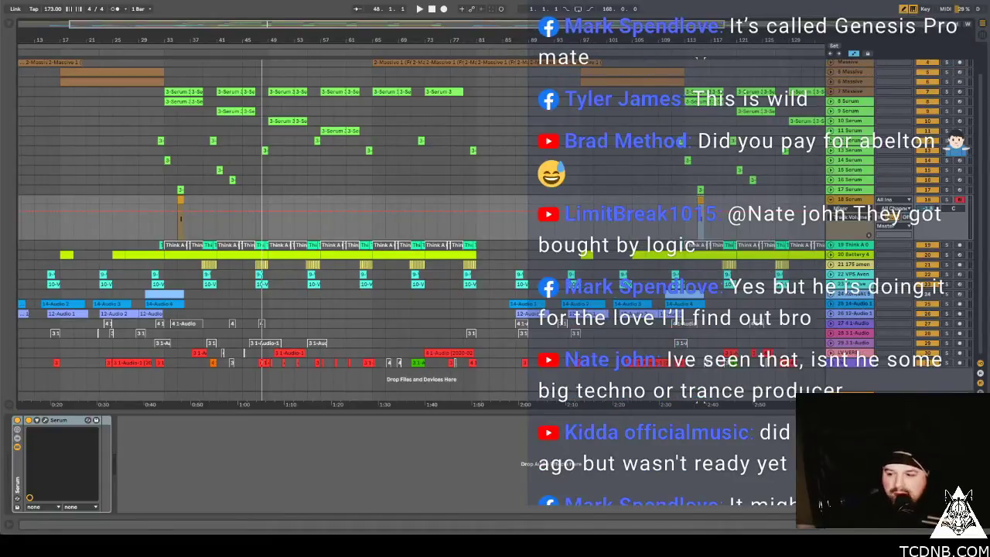
left_click(180, 200)
key("space")
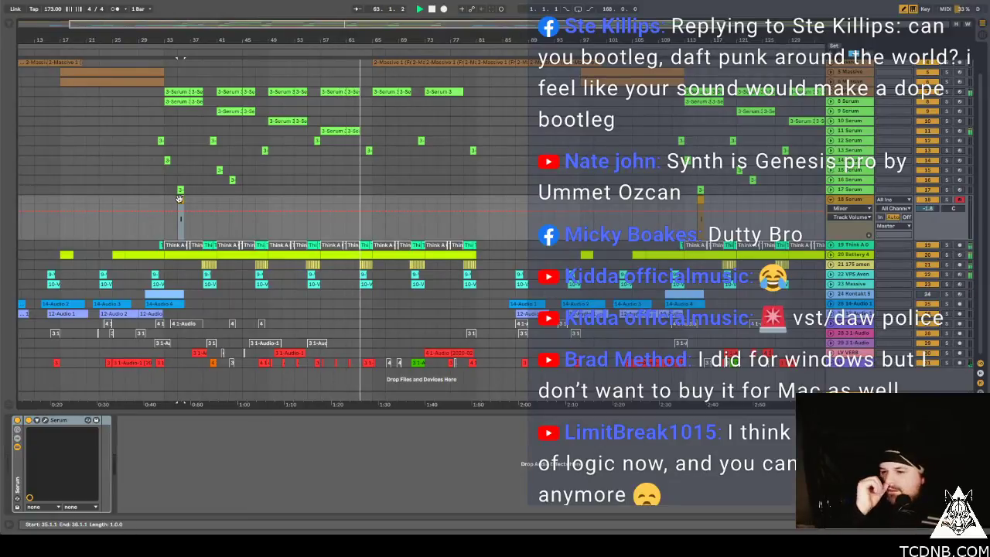
left_click(453, 356)
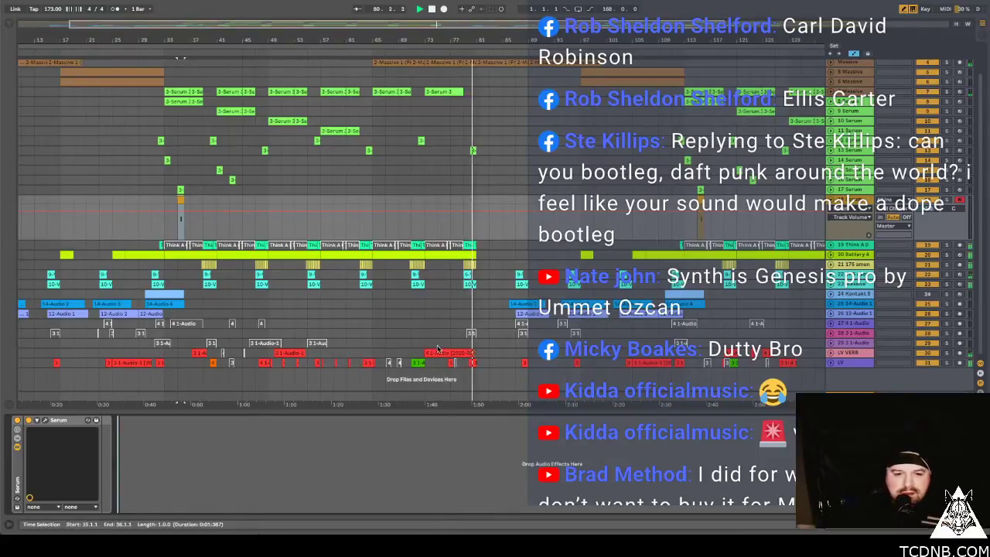
Show and solo the LV VERB track's effects chain, audition it, then unsolo and stop.
left_click(940, 355)
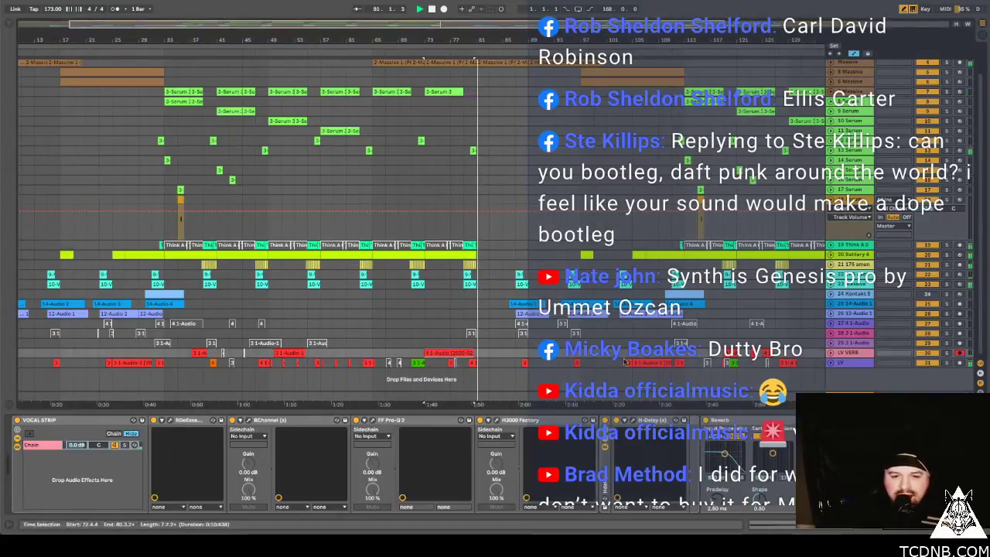
left_click(946, 354)
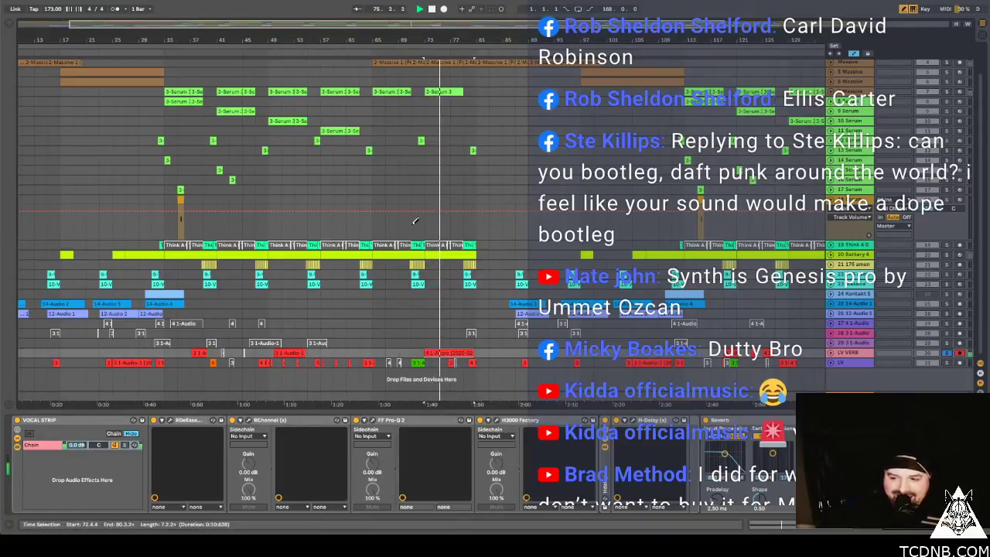
left_click(284, 353)
key("space")
key("space")
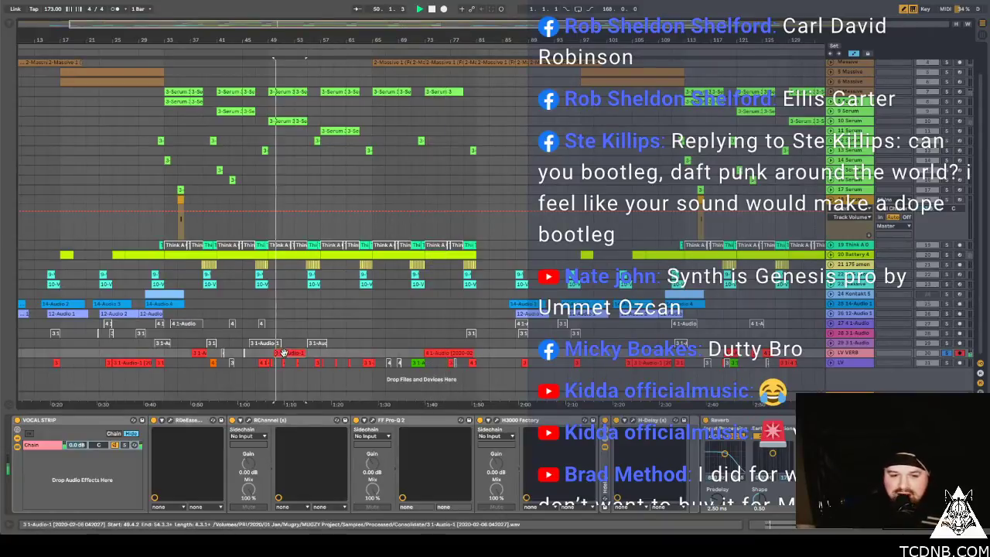
left_click(947, 354)
key("space")
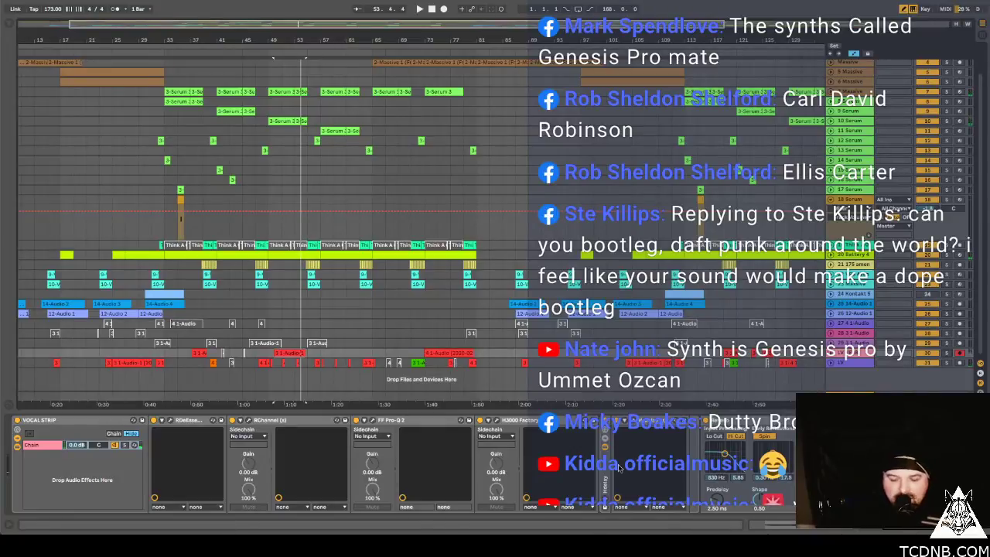
mouse_move(598, 520)
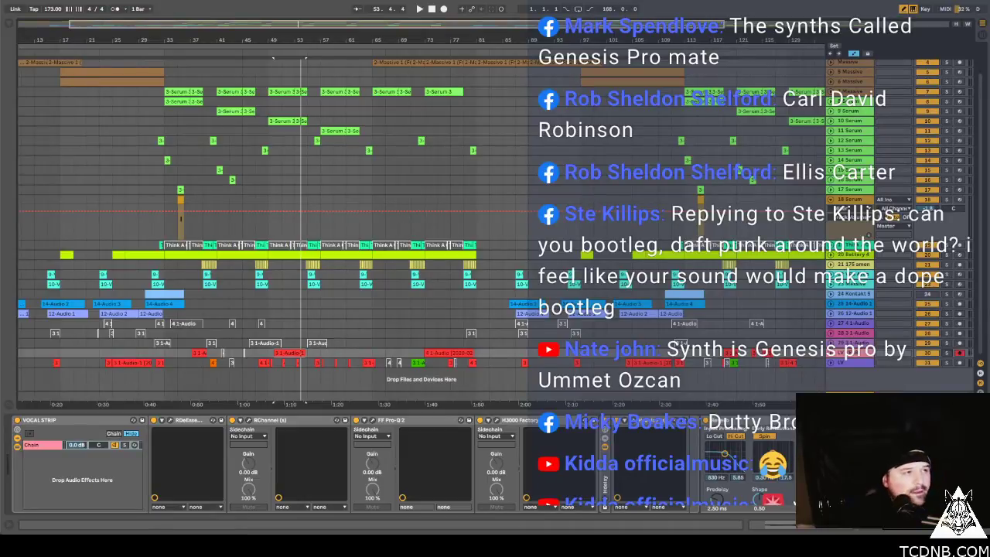
Open the 'New synth plugin Genesis Pro - Ummet Ozcan' article from the Google results.
key("super+Tab")
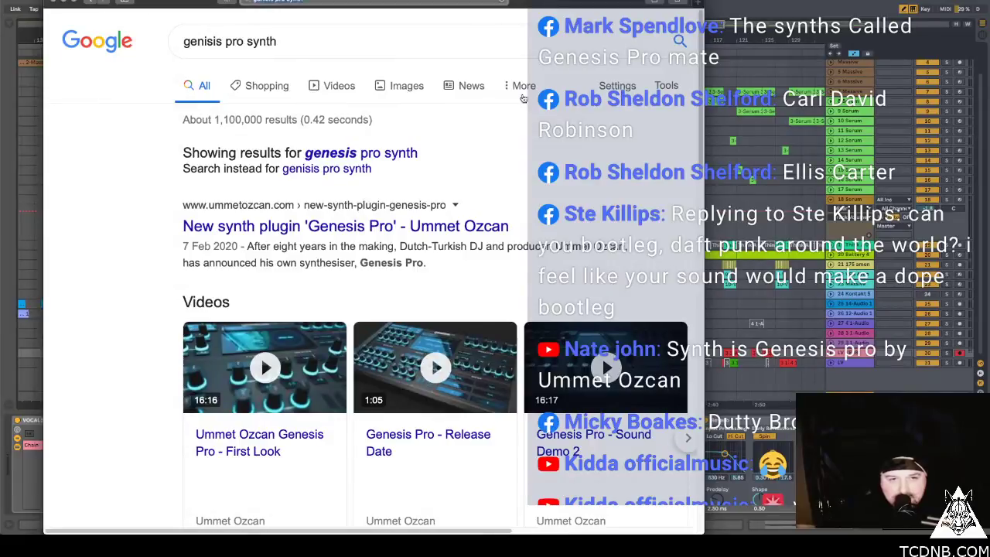
scroll(335, 367, "down", 2)
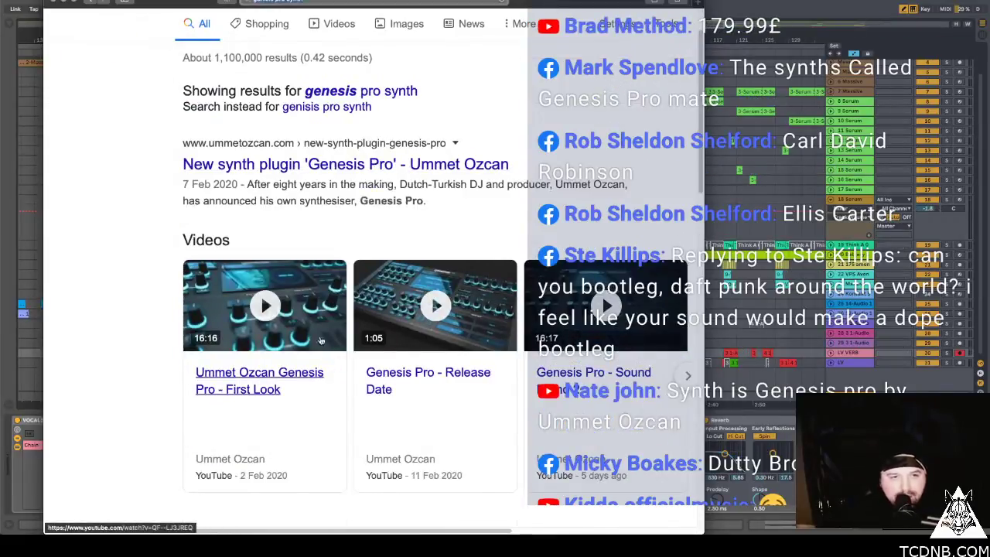
left_click(252, 165)
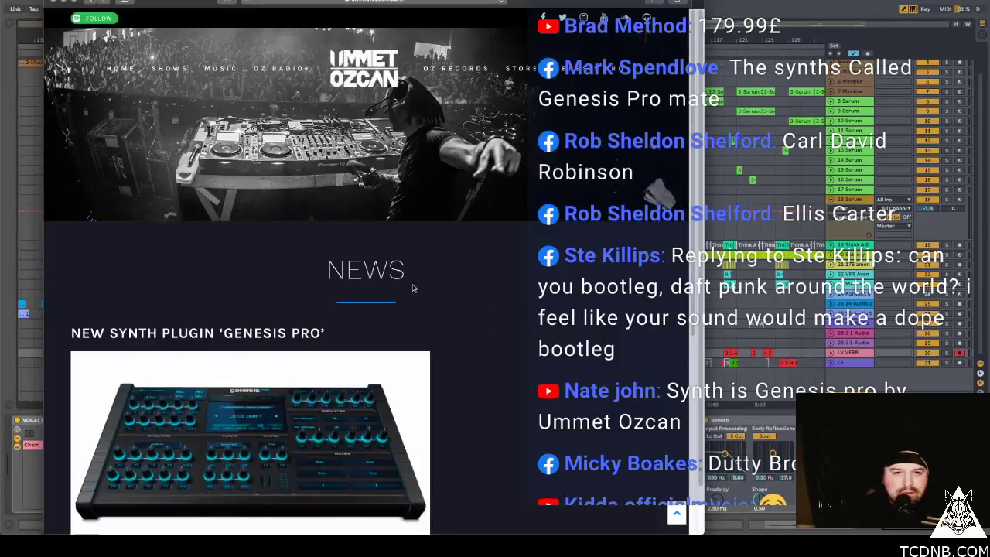
scroll(462, 286, "down", 4)
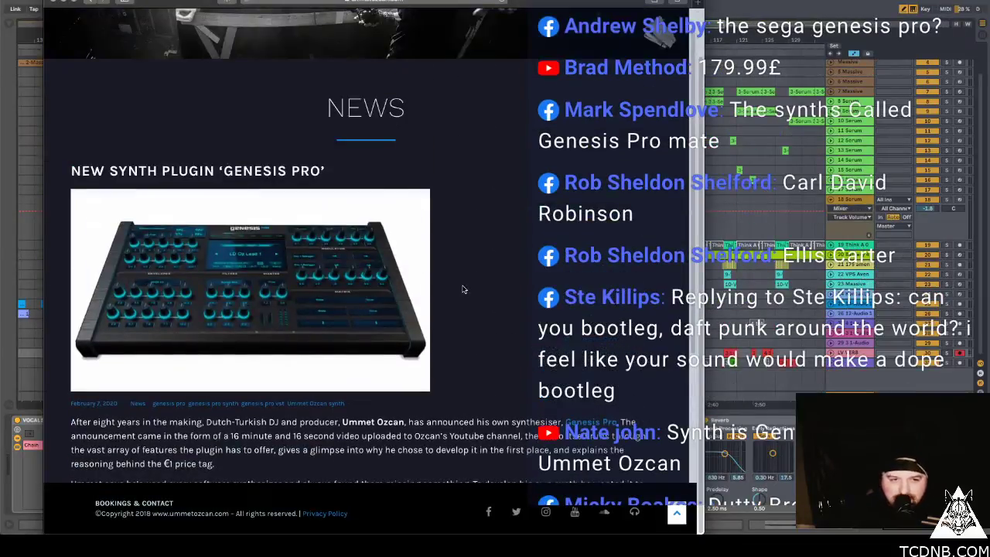
scroll(463, 286, "down", 2)
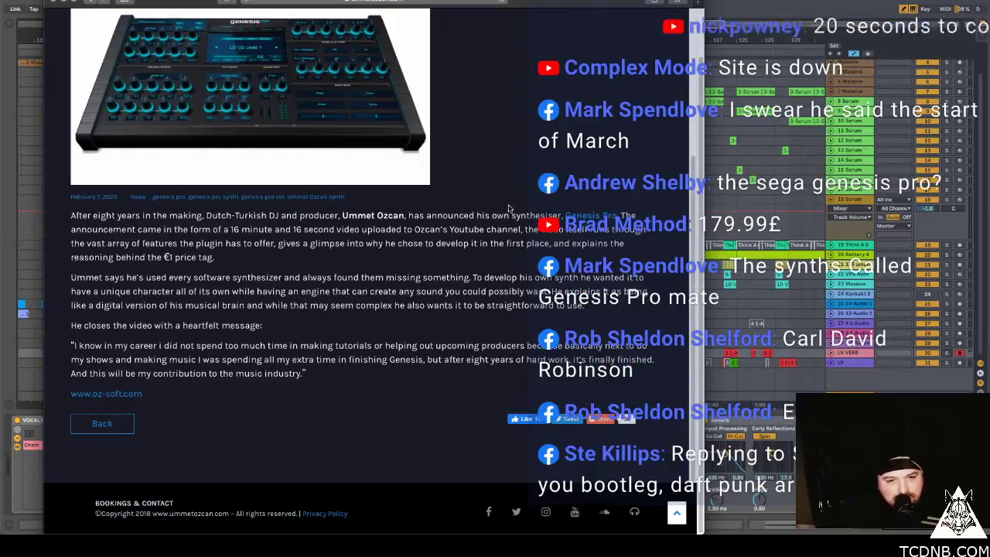
scroll(315, 357, "up", 5)
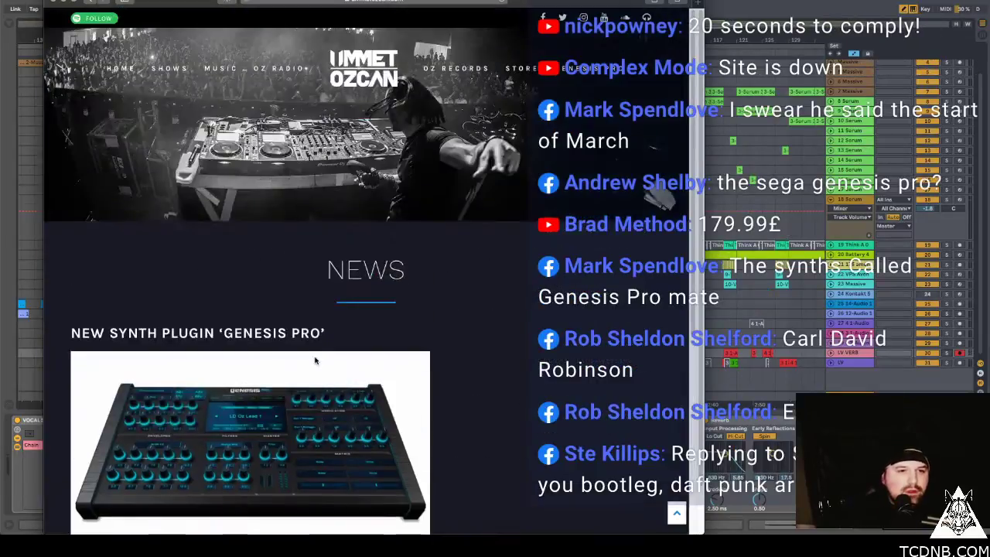
scroll(302, 291, "down", 1)
scroll(302, 291, "down", 5)
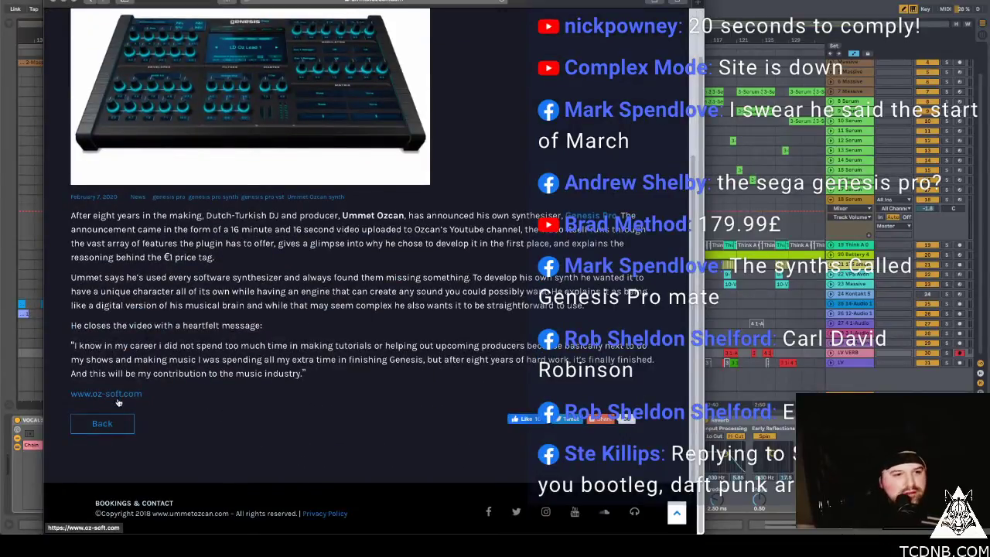
scroll(124, 395, "up", 5)
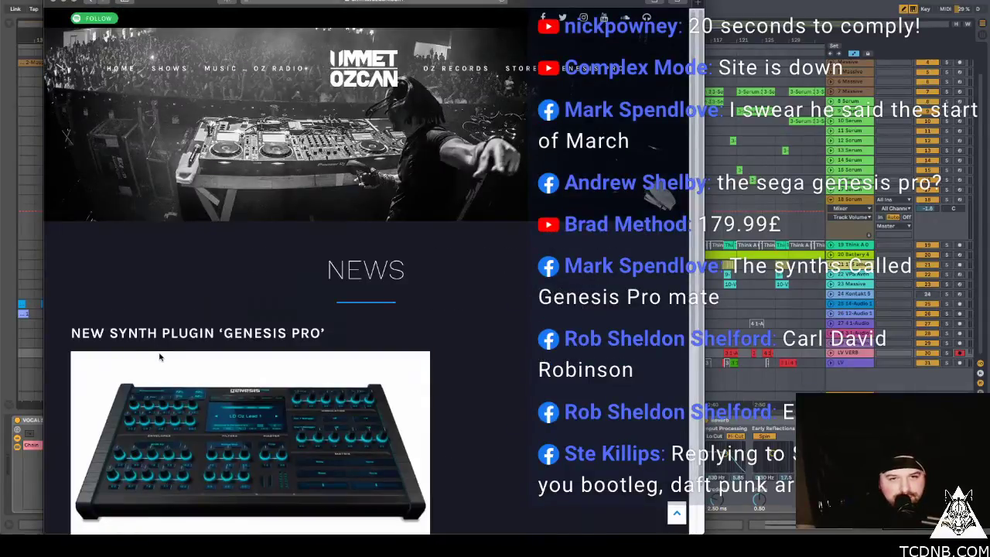
scroll(161, 358, "down", 5)
left_click(122, 394)
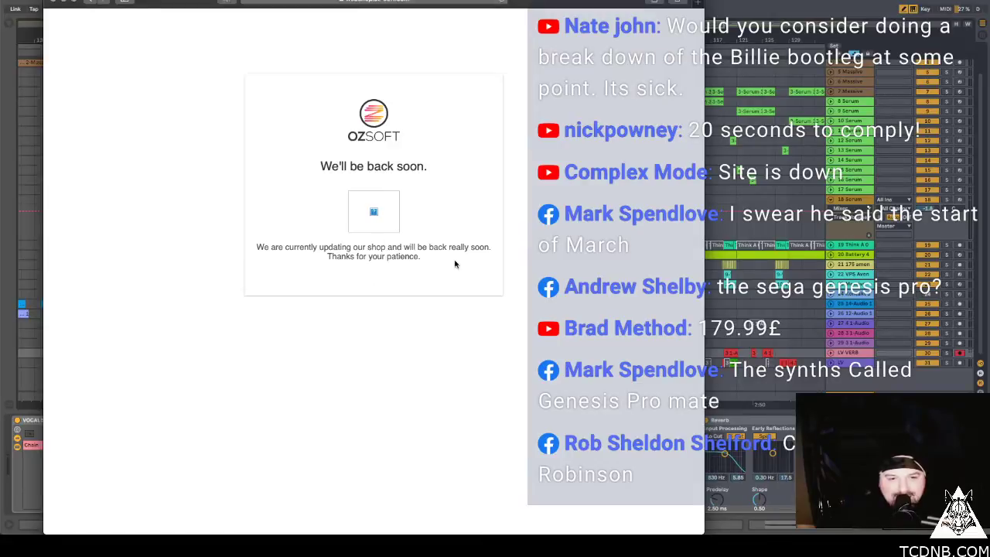
left_click(87, 3)
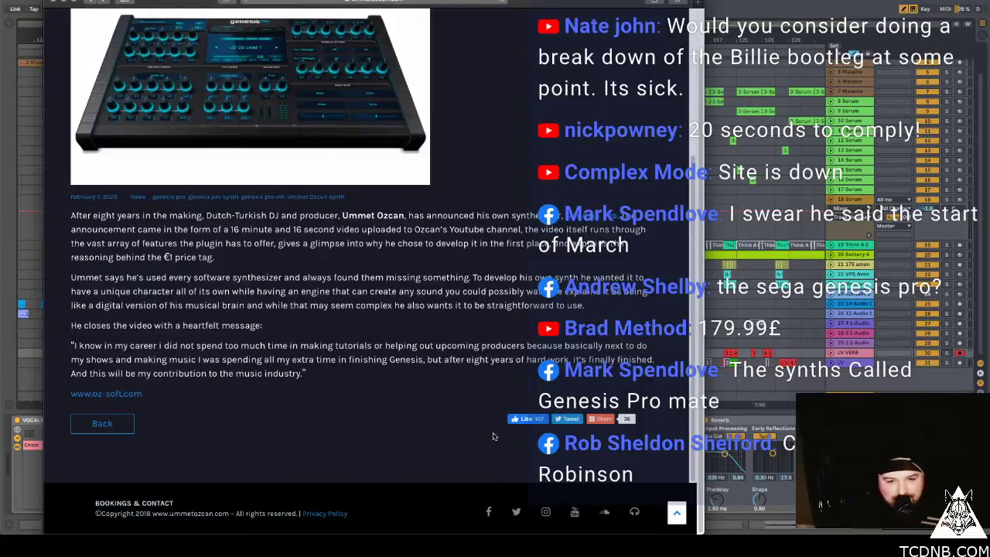
Scroll through the Genesis Pro article, then dismiss it to return to the arrangement.
scroll(491, 431, "up", 5)
scroll(389, 243, "down", 4)
scroll(389, 243, "down", 2)
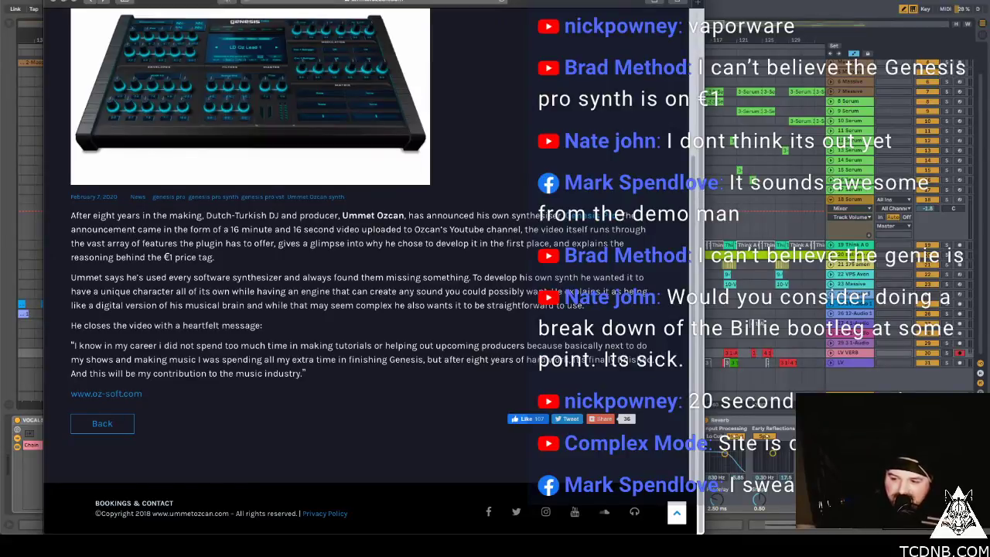
left_click(53, 4)
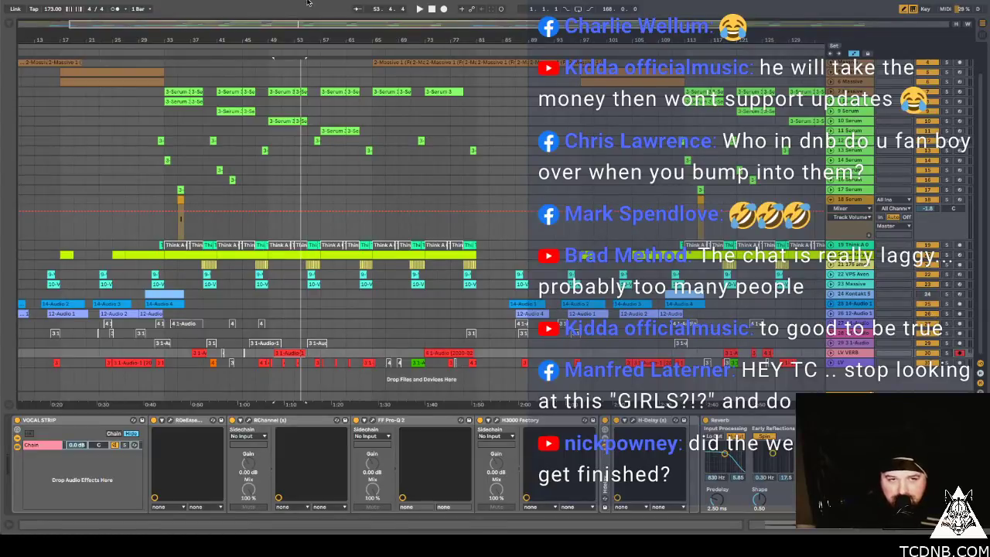
Select the Massive track, zoom out the arrangement, and select its clip starting at bar 17.
left_click(183, 77)
scroll(228, 164, "up", 2)
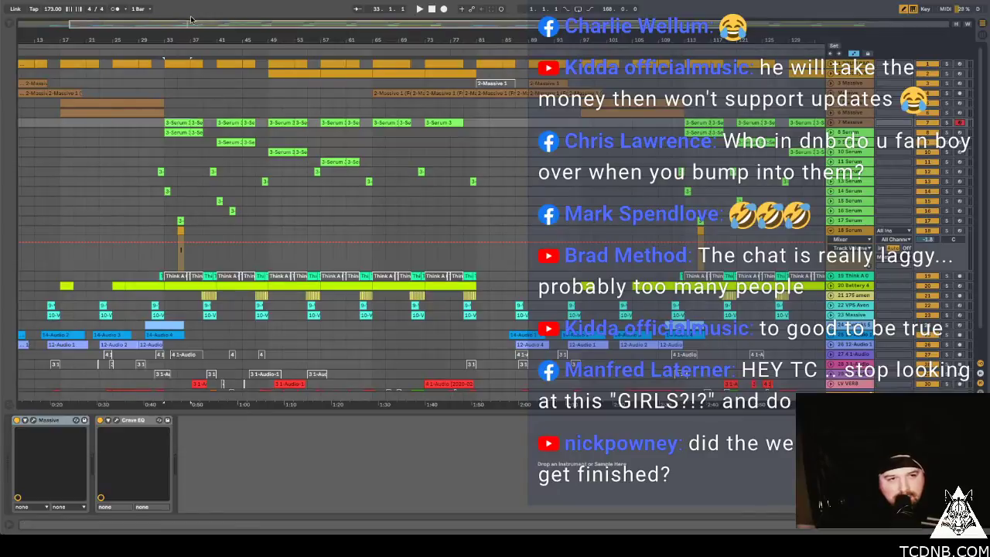
scroll(166, 99, "down", 2)
left_click(117, 104)
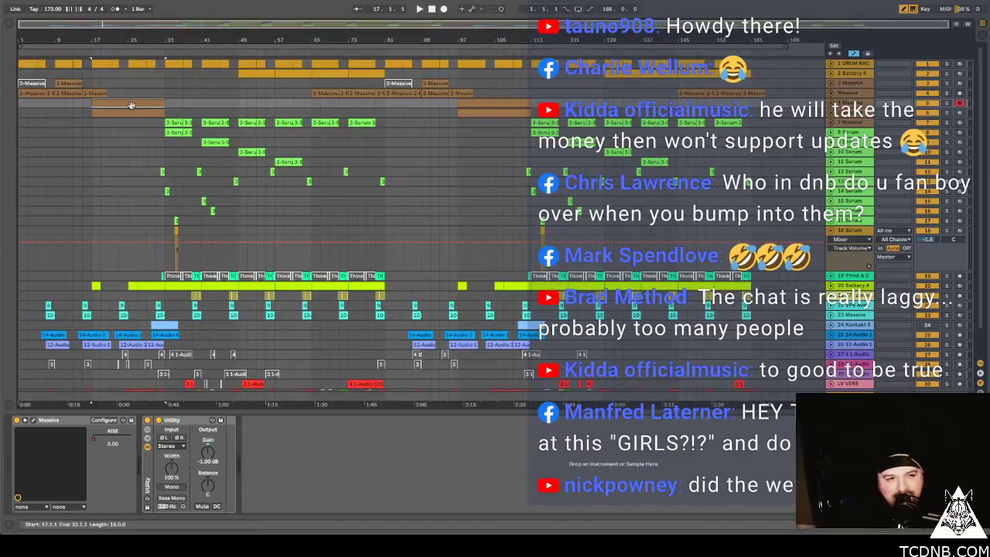
Play the arrangement from bar 17 and scroll down the track list while listening.
key("space")
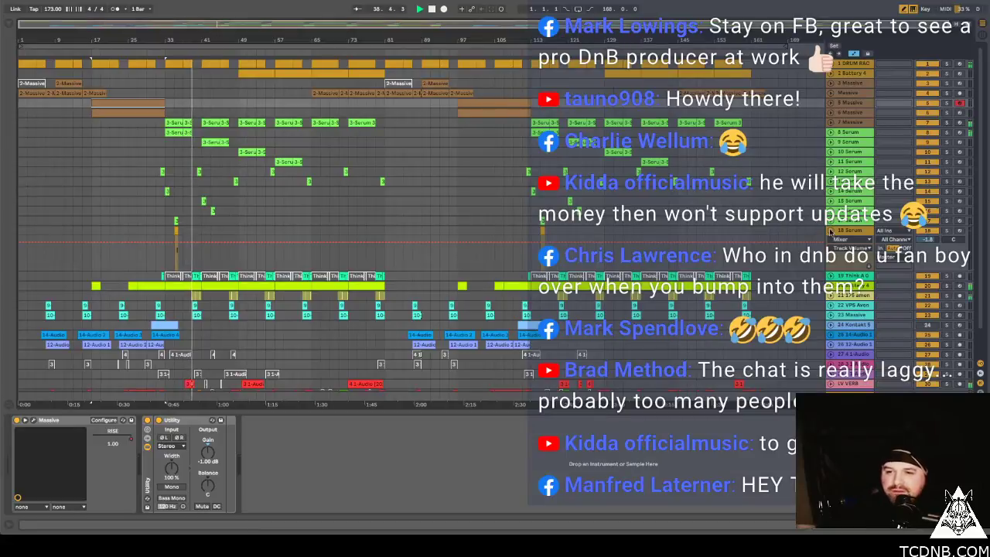
scroll(811, 255, "down", 2)
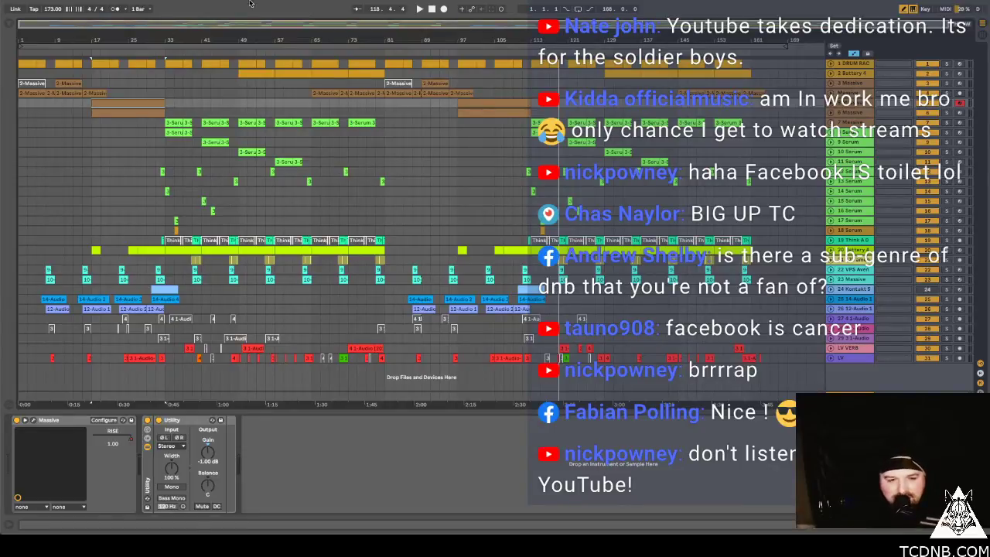
Mark bars 17–33 on the Massive track and play from the start of that section.
left_click(181, 123)
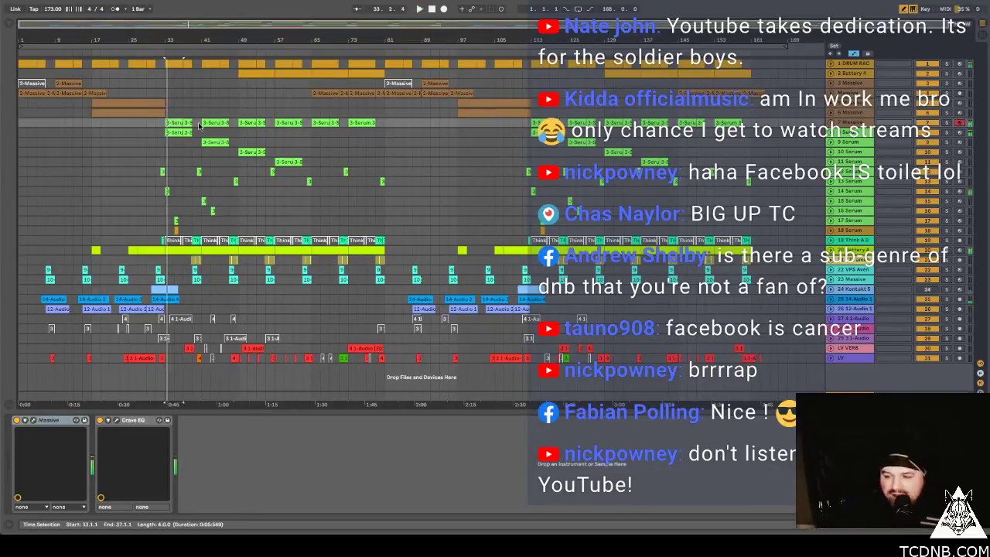
left_click_drag(166, 103, 106, 105)
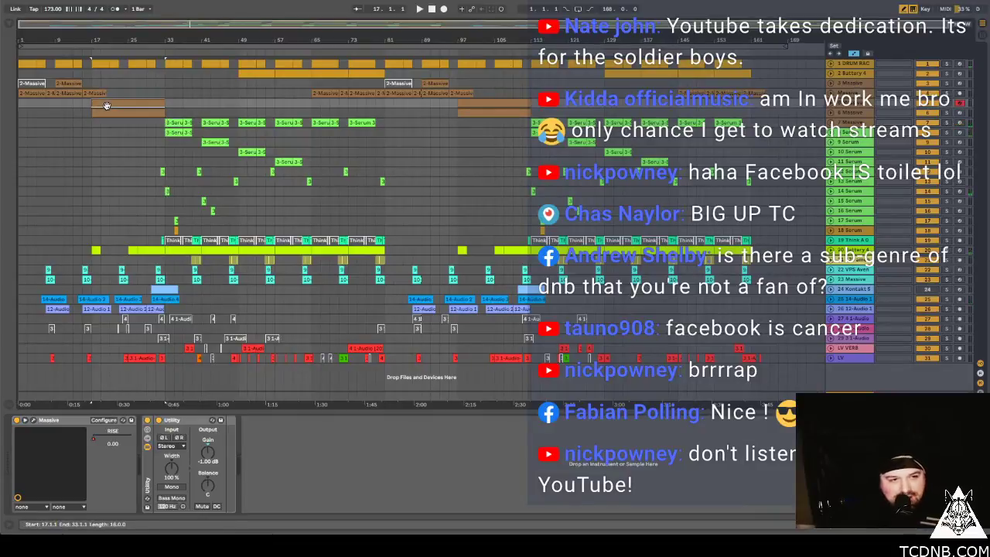
key("space")
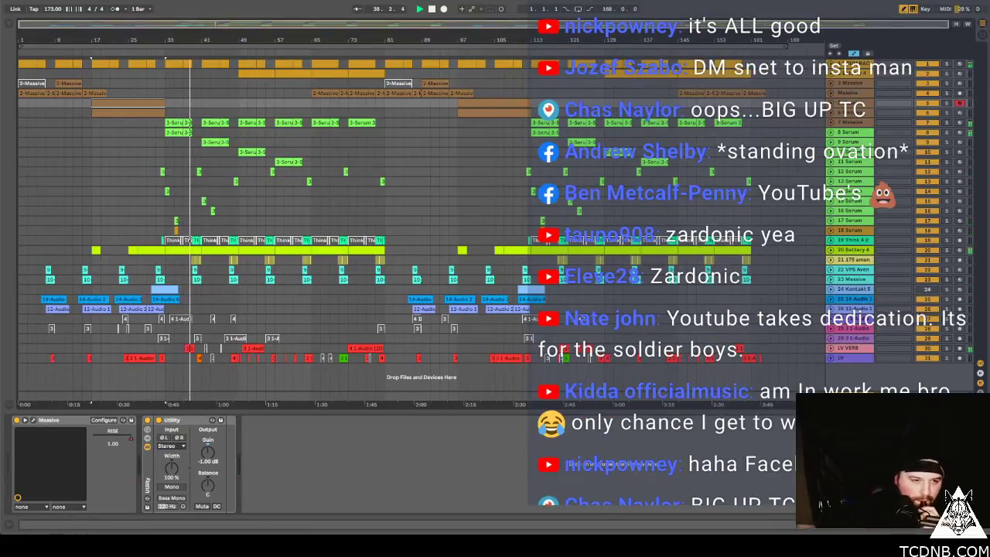
Stop playback and save the current Live set.
key("space")
left_click(56, 2)
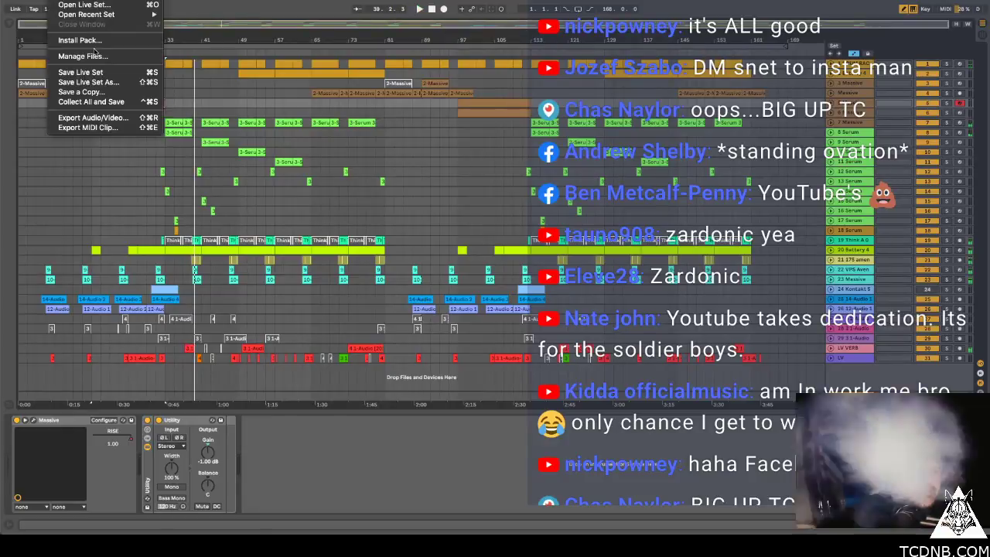
left_click(77, 73)
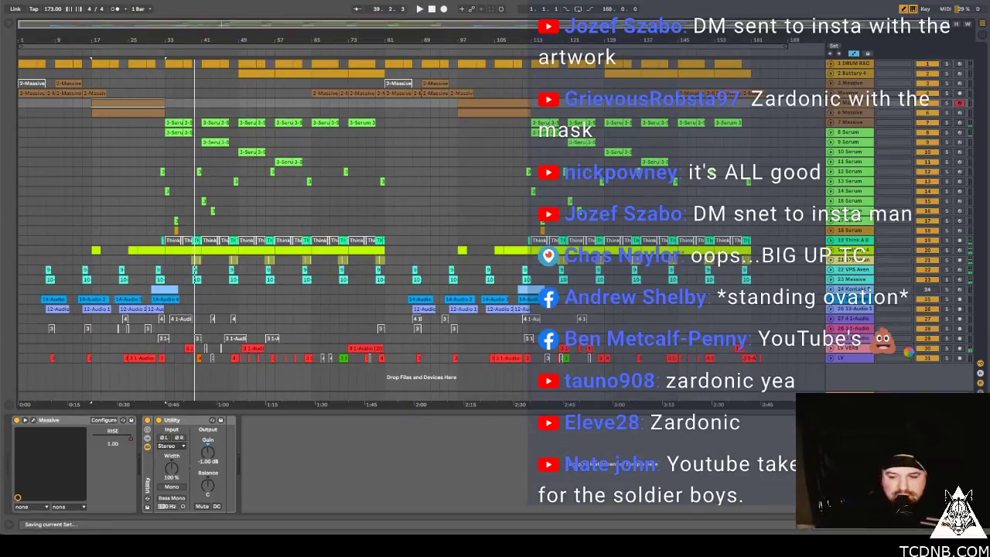
Open the IXL Spectrum Analyzer window from the Master track's effect chain.
left_click(338, 194)
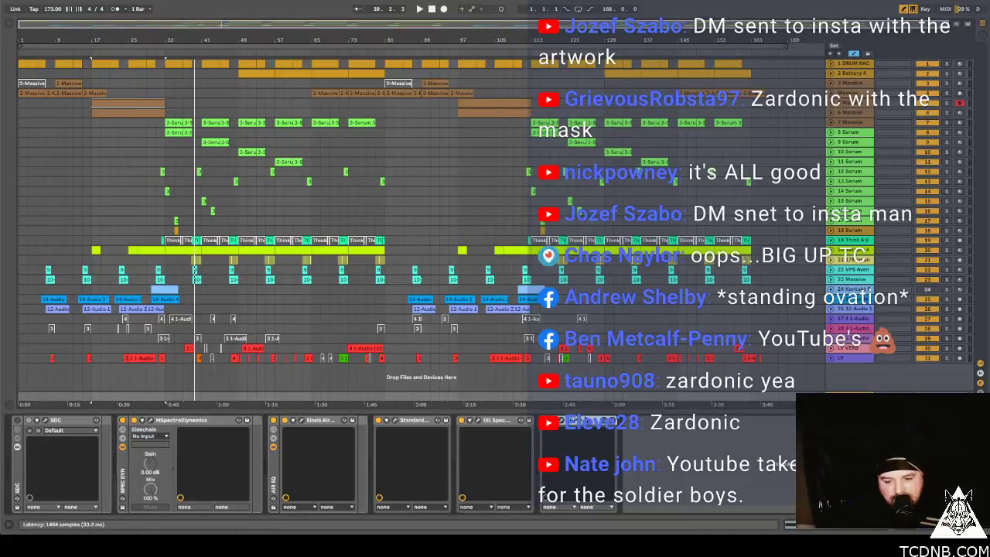
key("Delete")
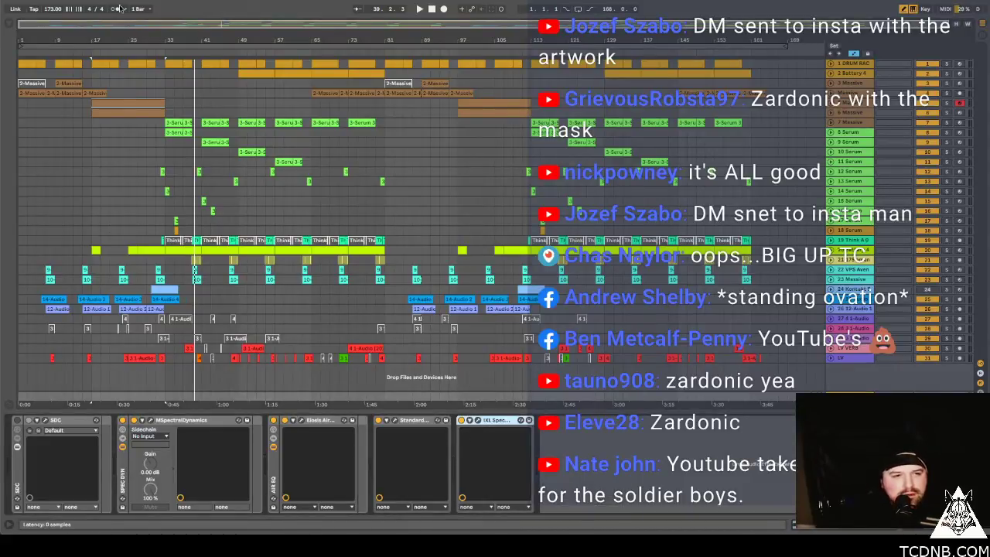
left_click(159, 56)
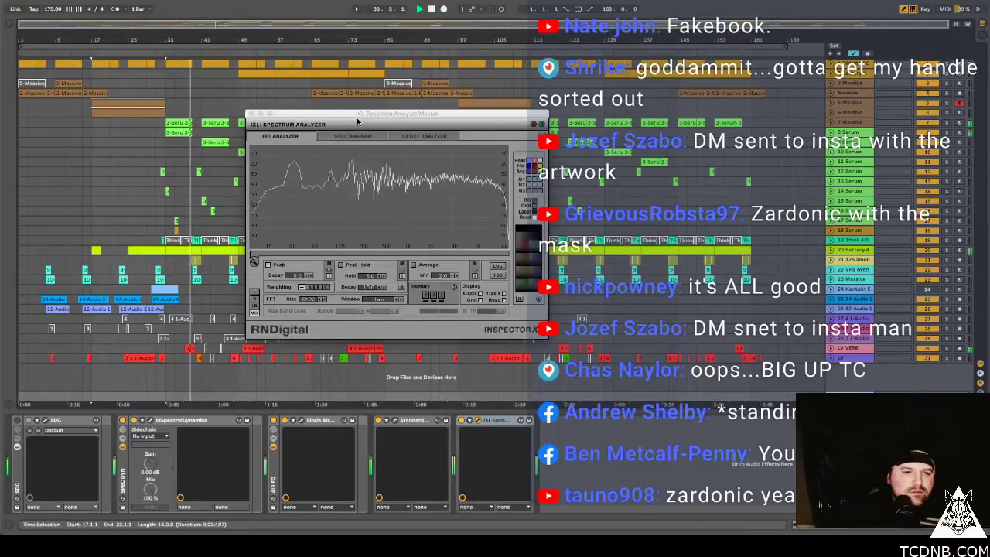
Move the IXL Spectrum Analyzer window aside, then close it to reveal the arrangement.
left_click_drag(348, 114, 247, 114)
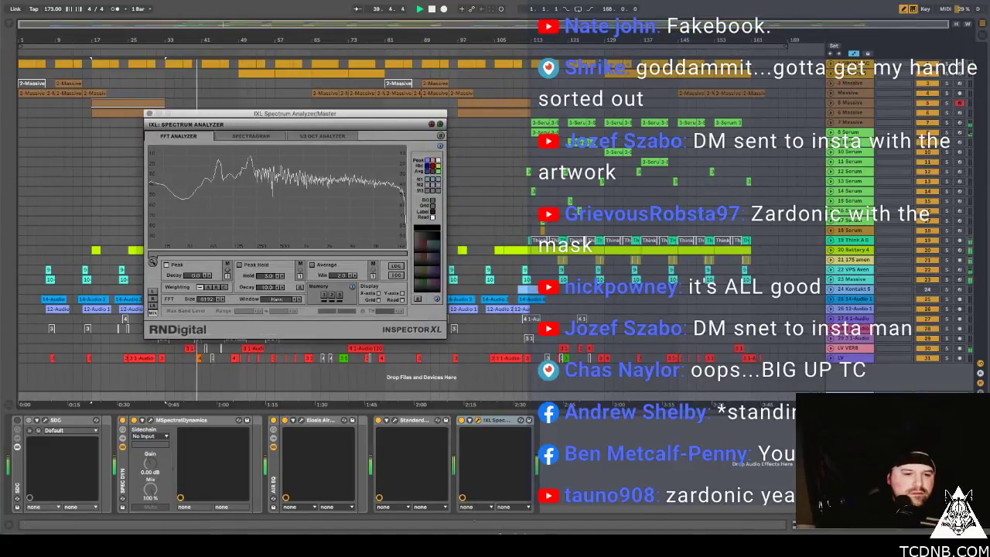
left_click(478, 446)
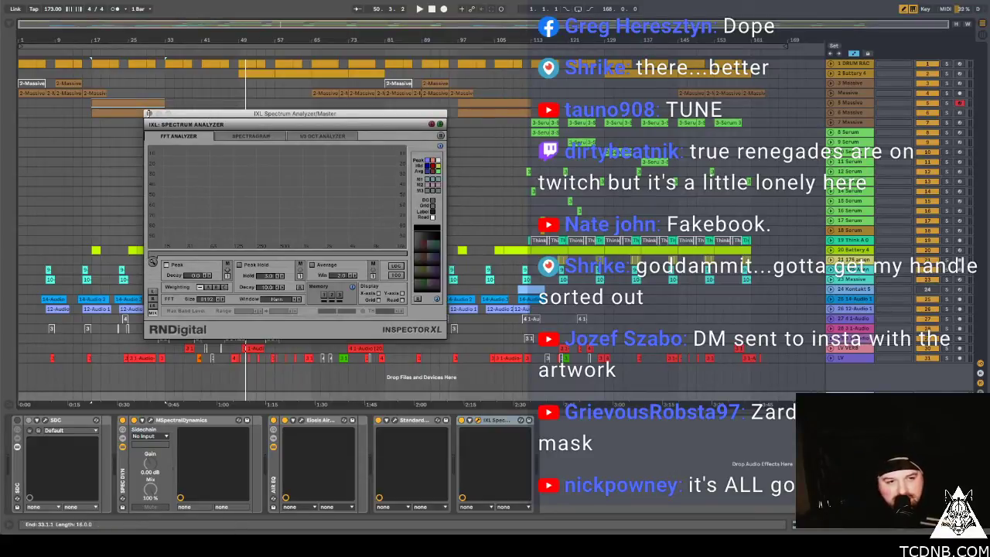
left_click(149, 113)
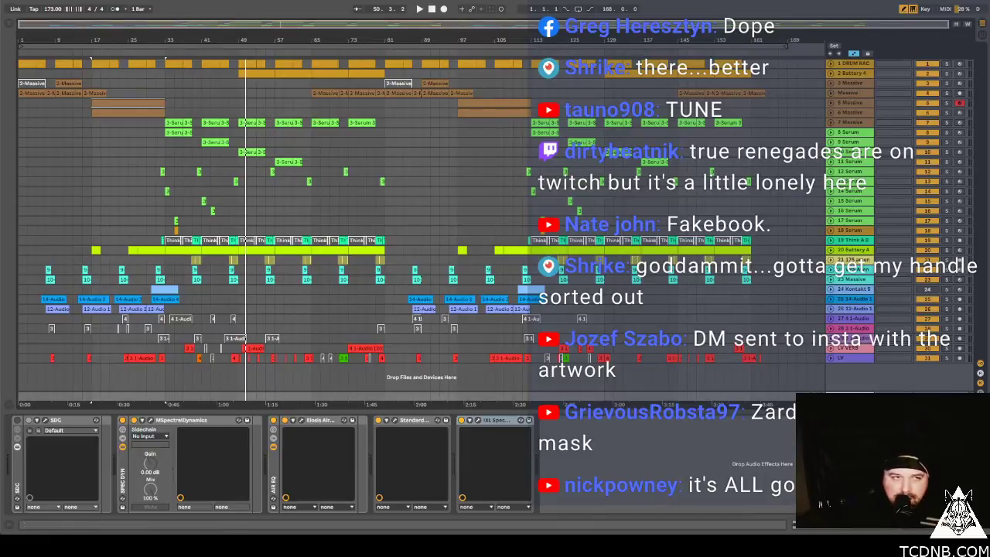
Save the drum and bass set with Ctrl+S and restart playback from around bar 33.
left_click(58, 0)
mouse_move(104, 14)
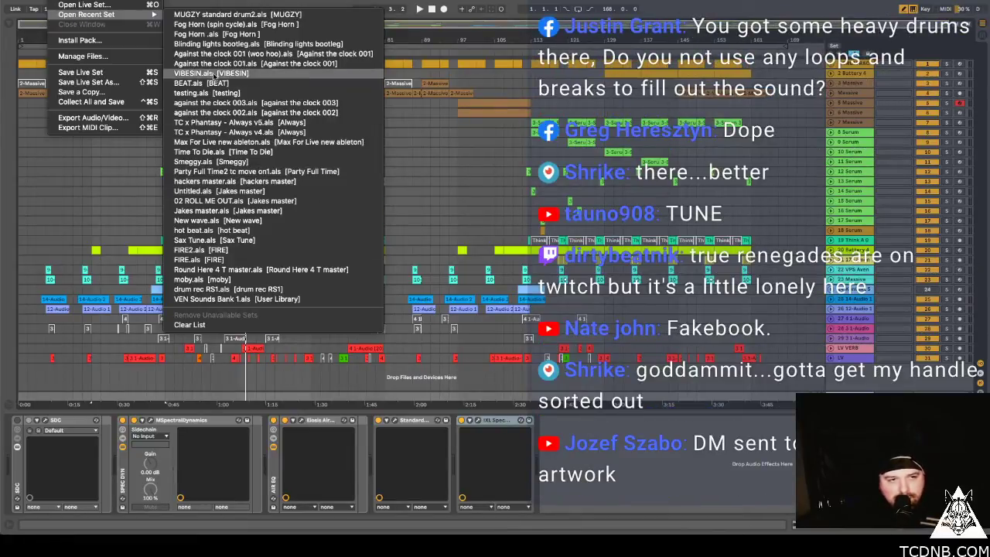
left_click(193, 93)
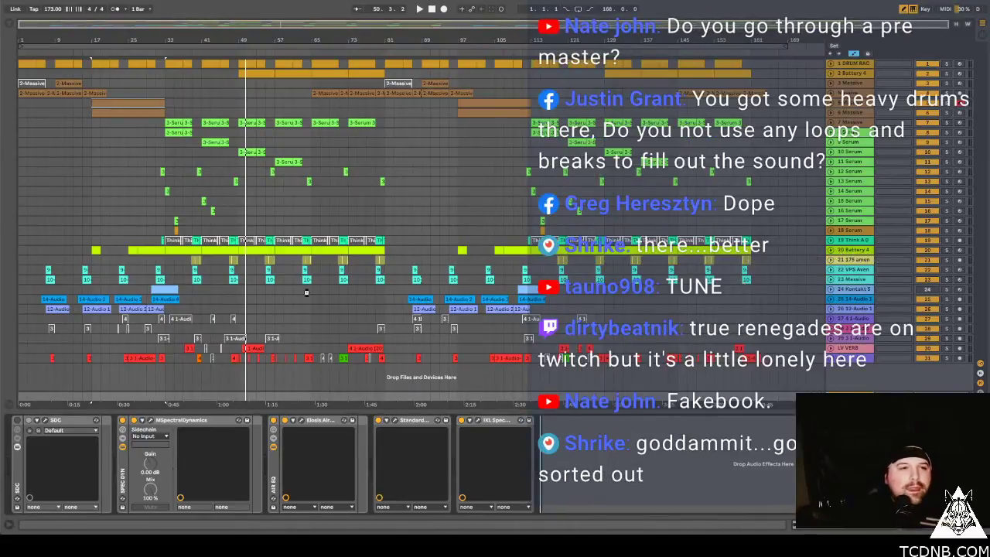
key("ctrl+s")
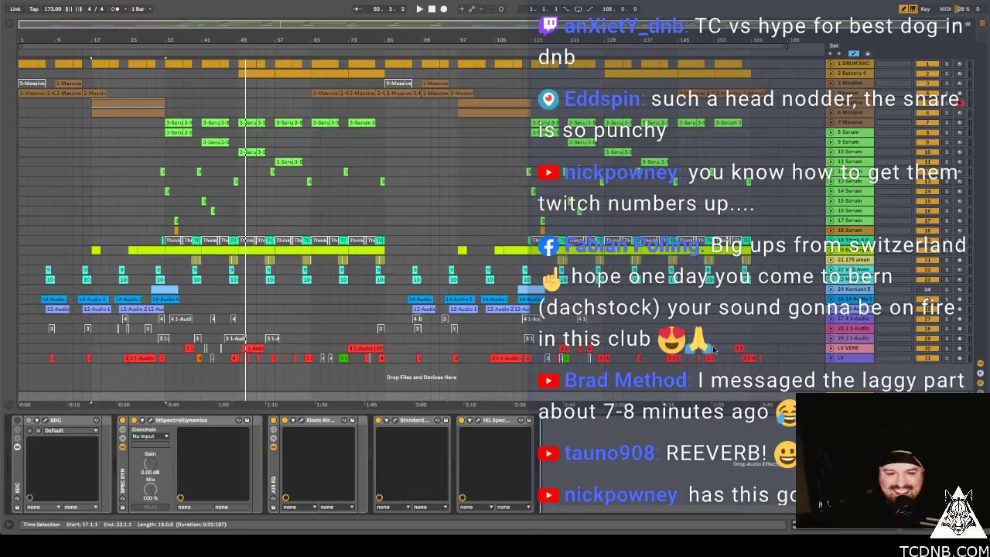
left_click(161, 51)
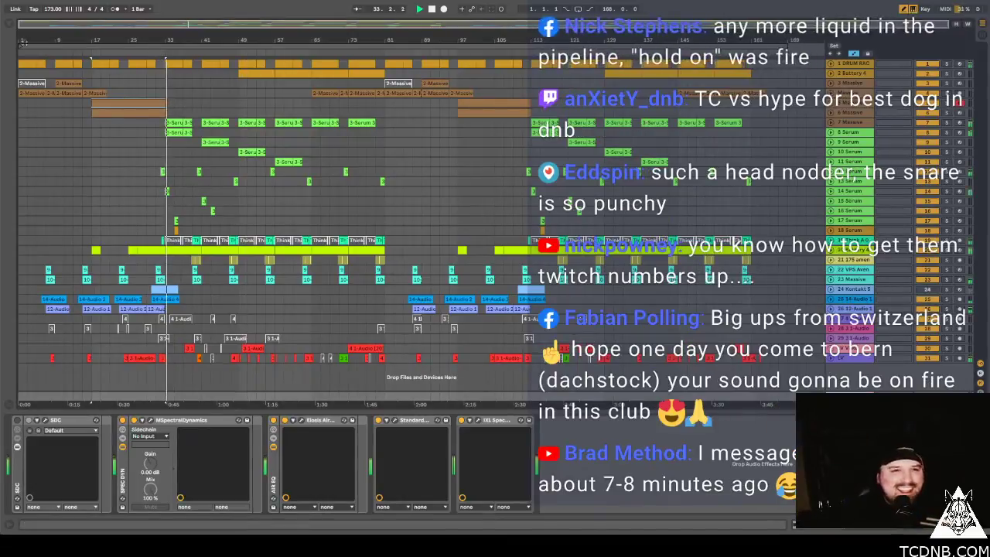
left_click(65, 0)
Load VIBESIN.als from the Open Recent Set list.
mouse_move(85, 14)
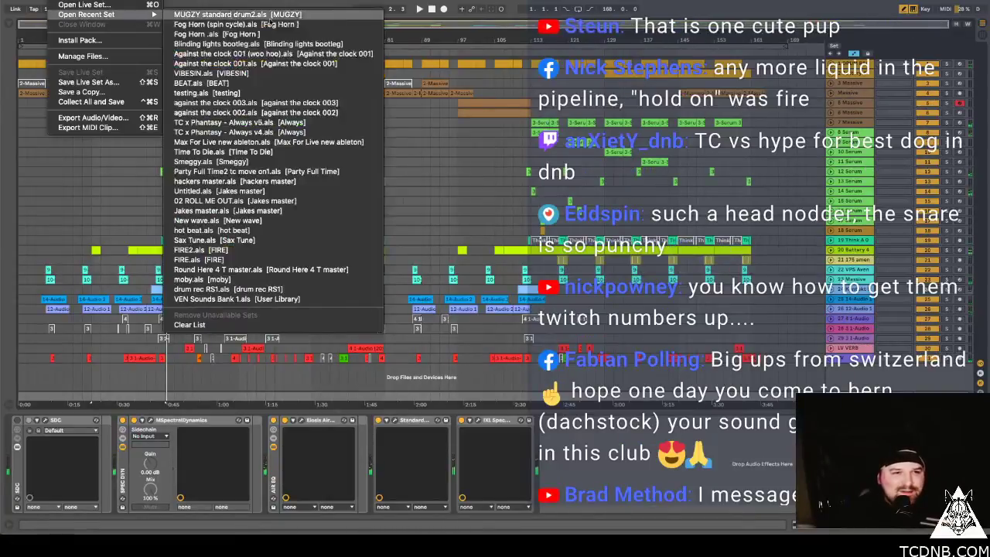
left_click(284, 74)
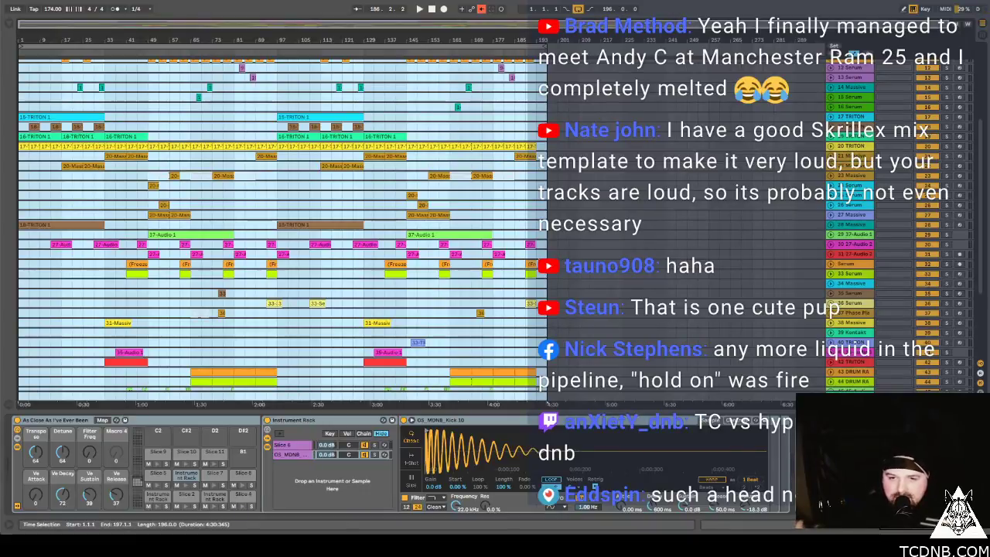
Select track 13 Serum, then the first 9-Soul 1 clip to show its Simpler and Spec Delay.
scroll(505, 208, "down", 5)
scroll(785, 203, "up", 10)
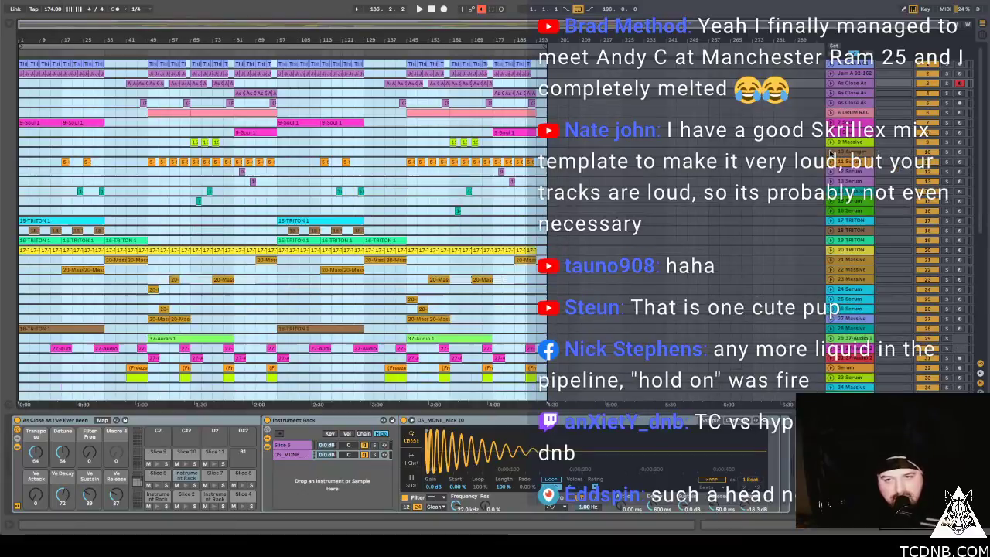
left_click(406, 183)
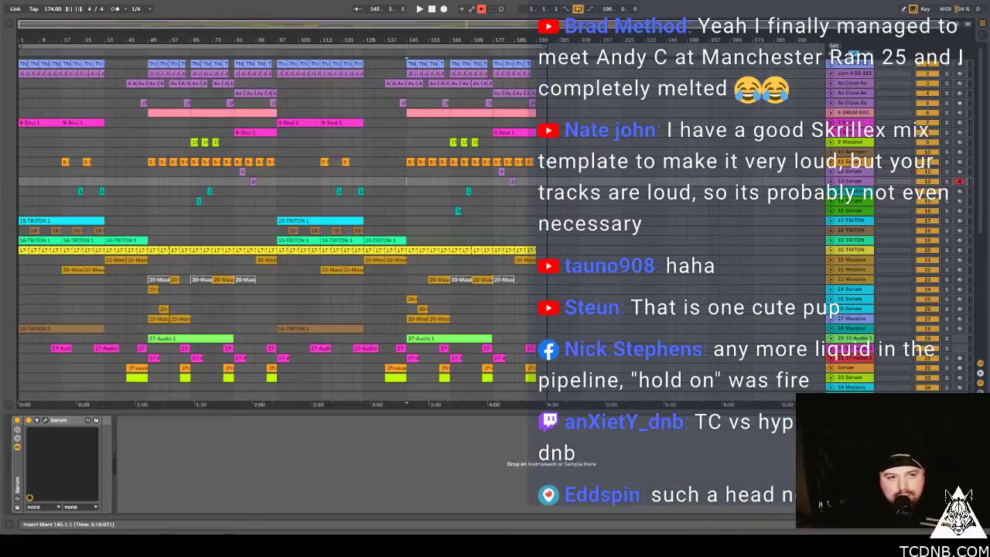
left_click(39, 122)
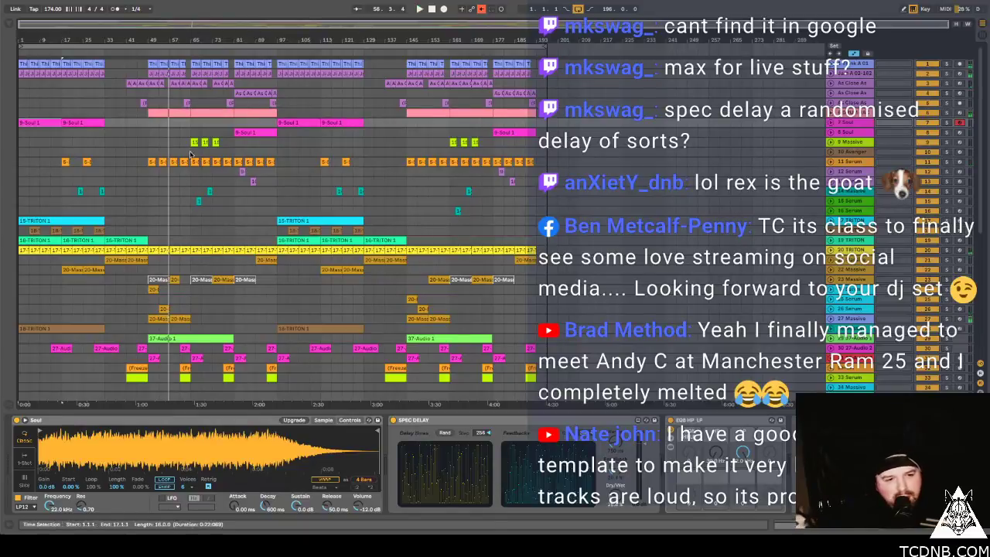
Select a Serum track and start playback from around bar 49.
left_click(152, 289)
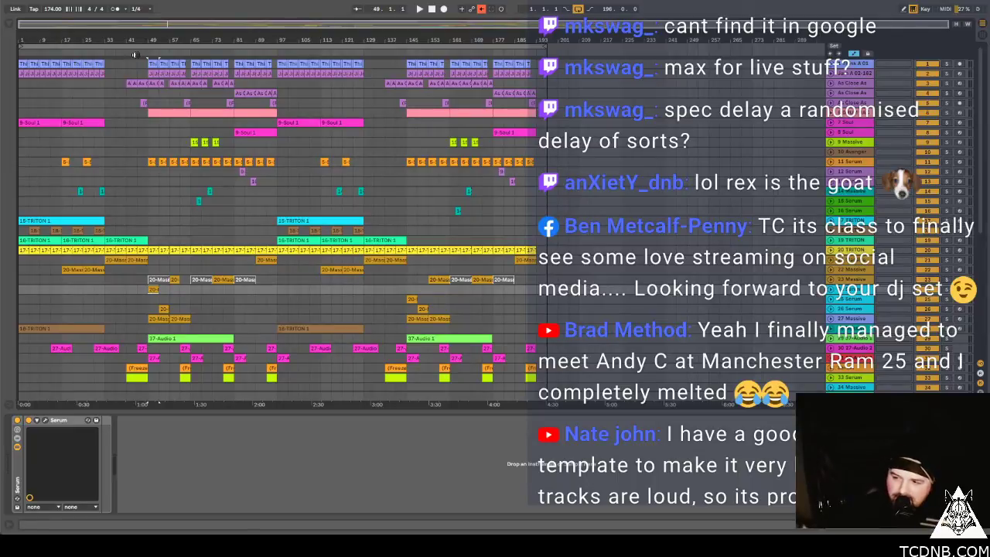
left_click(135, 54)
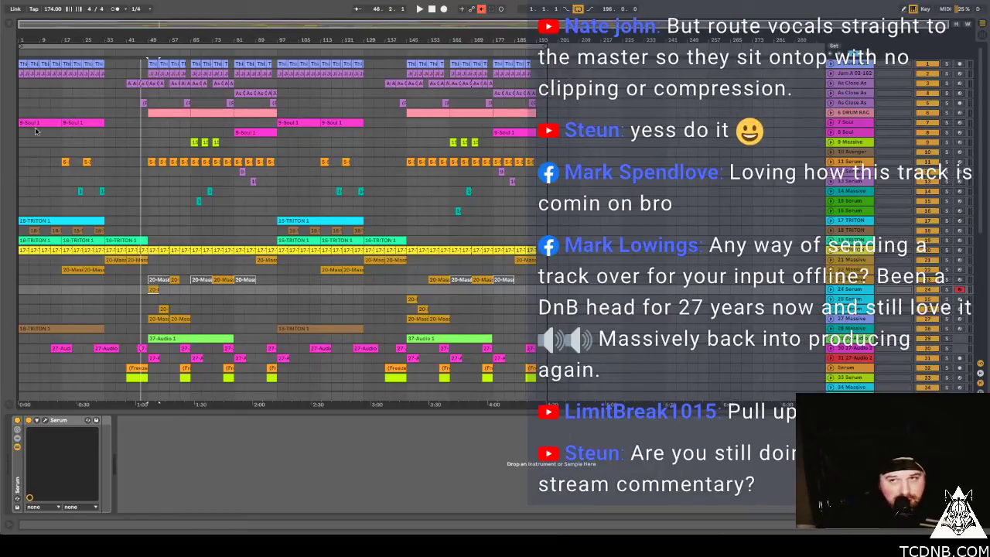
Select the small green clip spanning bars 49–53.
left_click(194, 140)
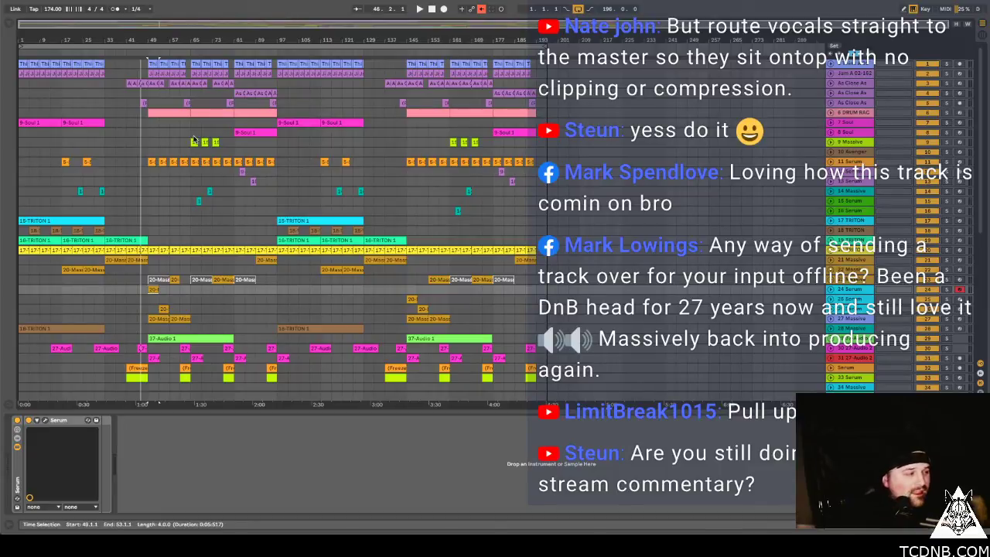